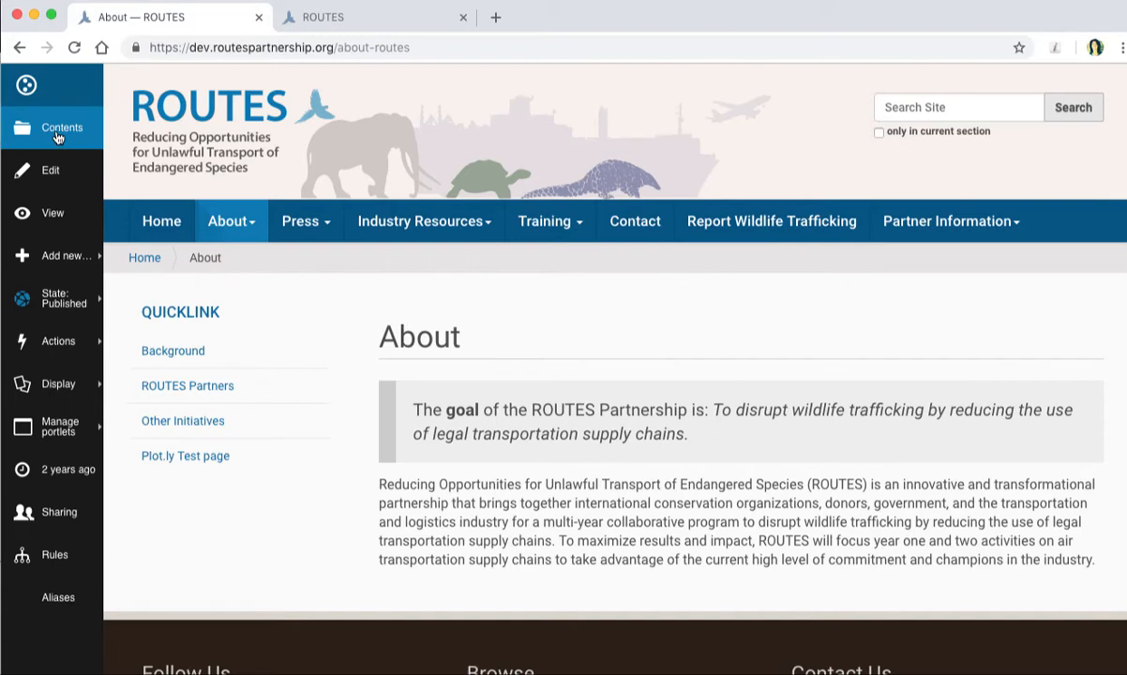
- Open the banner-photos folder inside site-images, starting from the site root's folder contents
{"action": "left_click", "coordinate": [62, 134]}
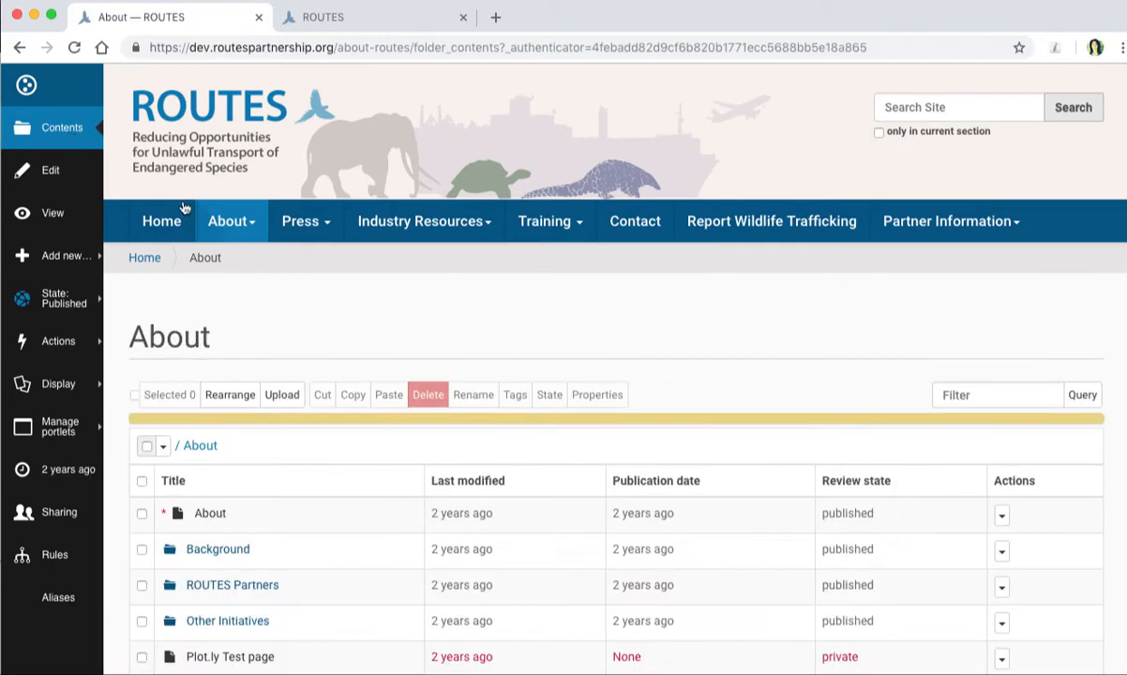
{"action": "mouse_move", "coordinate": [267, 337]}
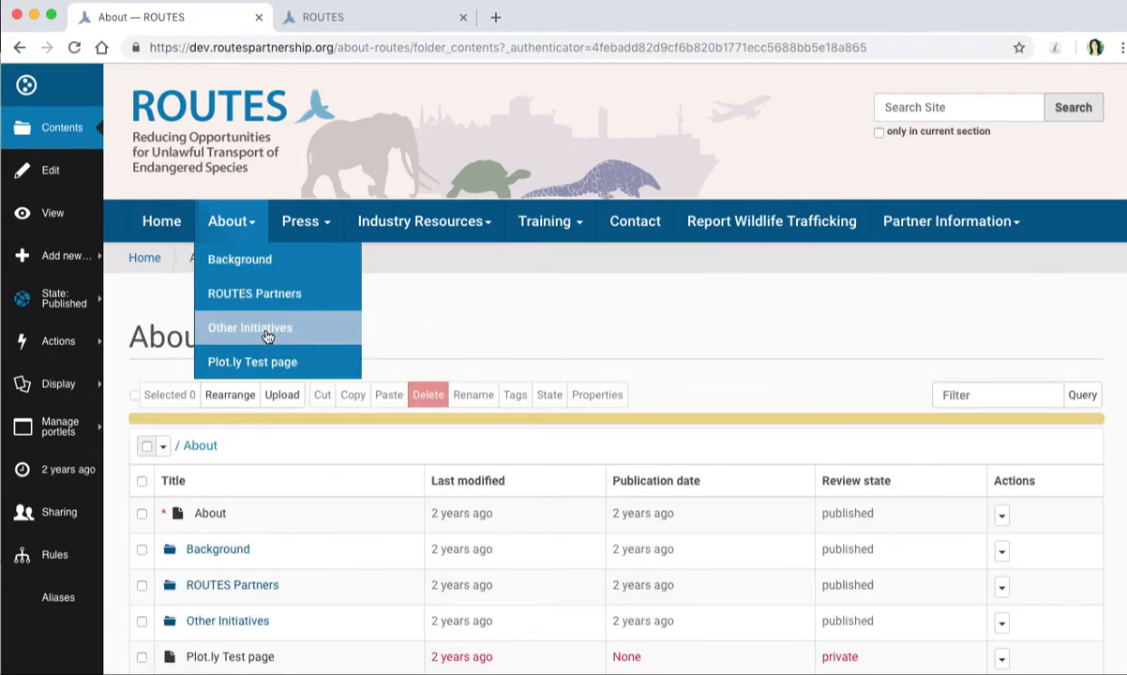
{"action": "left_click", "coordinate": [178, 450]}
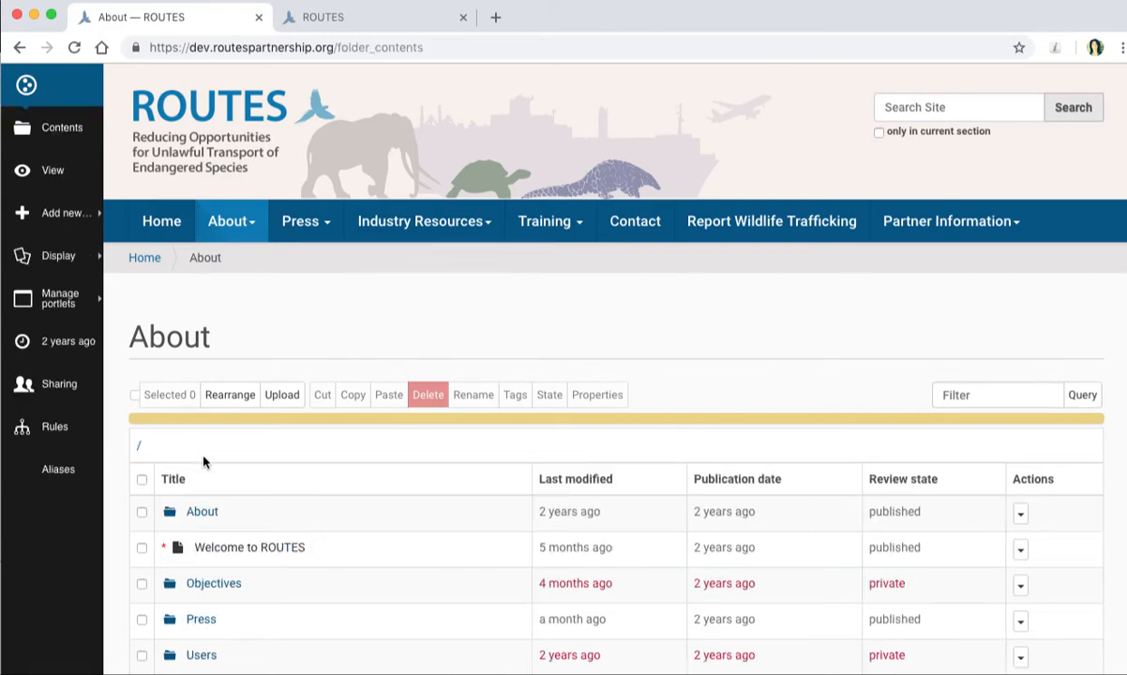
{"action": "scroll", "coordinate": [375, 538], "scroll_direction": "down", "scroll_amount": 5}
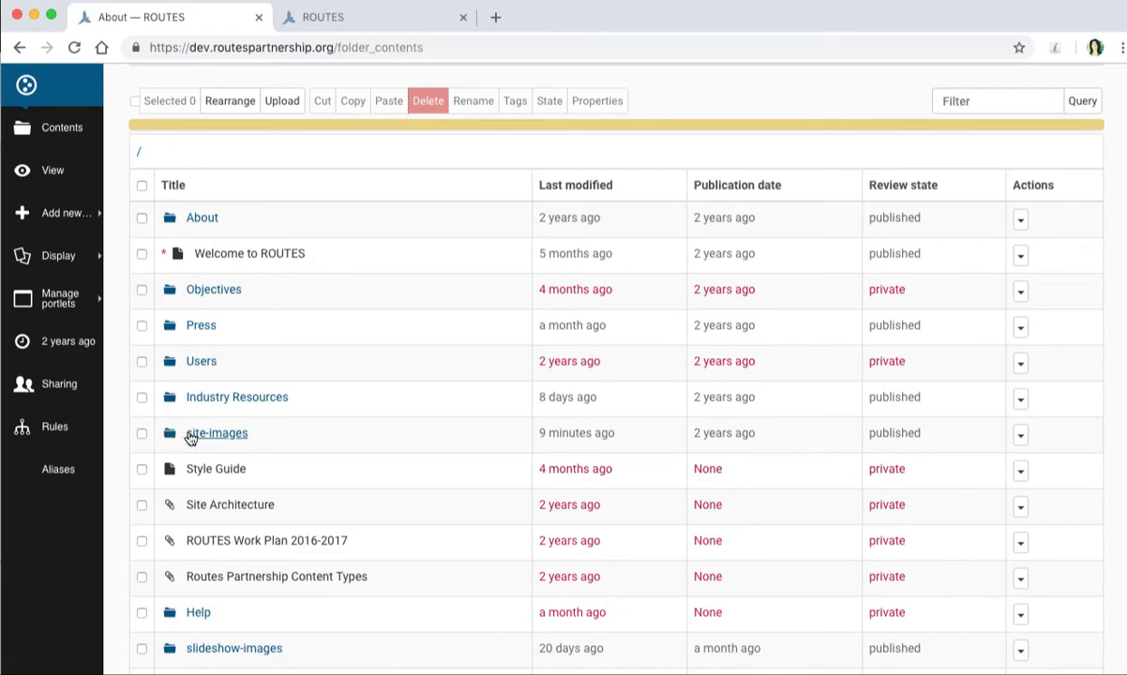
{"action": "left_click", "coordinate": [190, 437]}
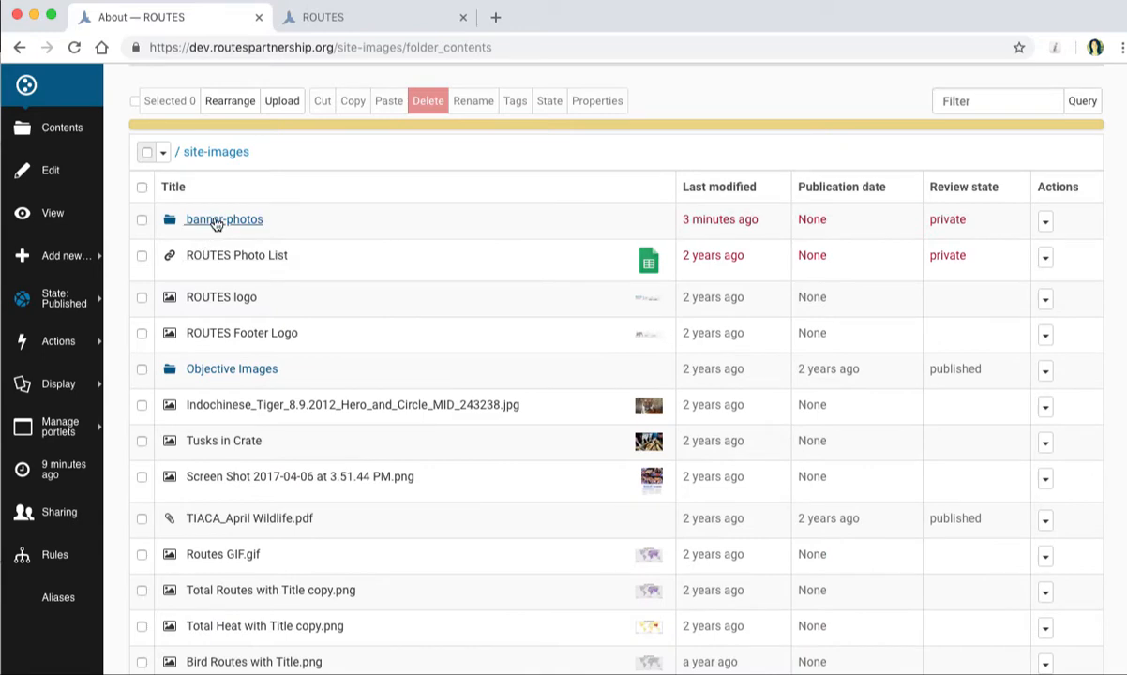
{"action": "left_click", "coordinate": [216, 223]}
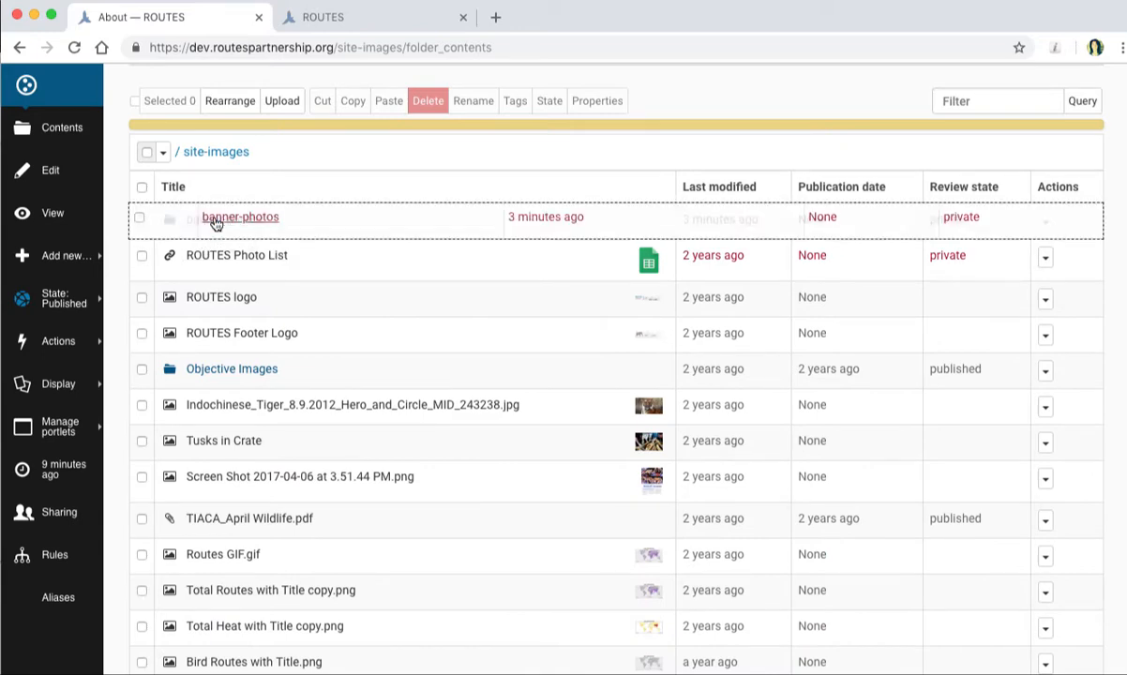
{"action": "left_click", "coordinate": [215, 223]}
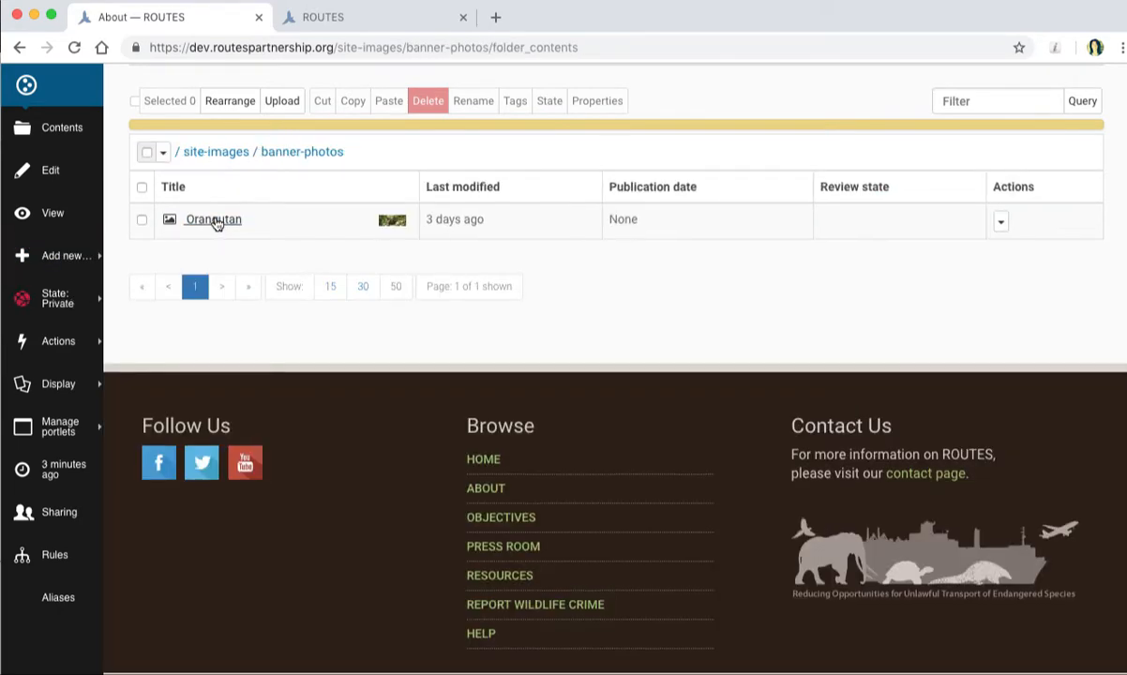
- Start a new image item in banner-photos titled "About Banner image" with the description "Macaw photo for banner"
{"action": "left_click", "coordinate": [68, 256]}
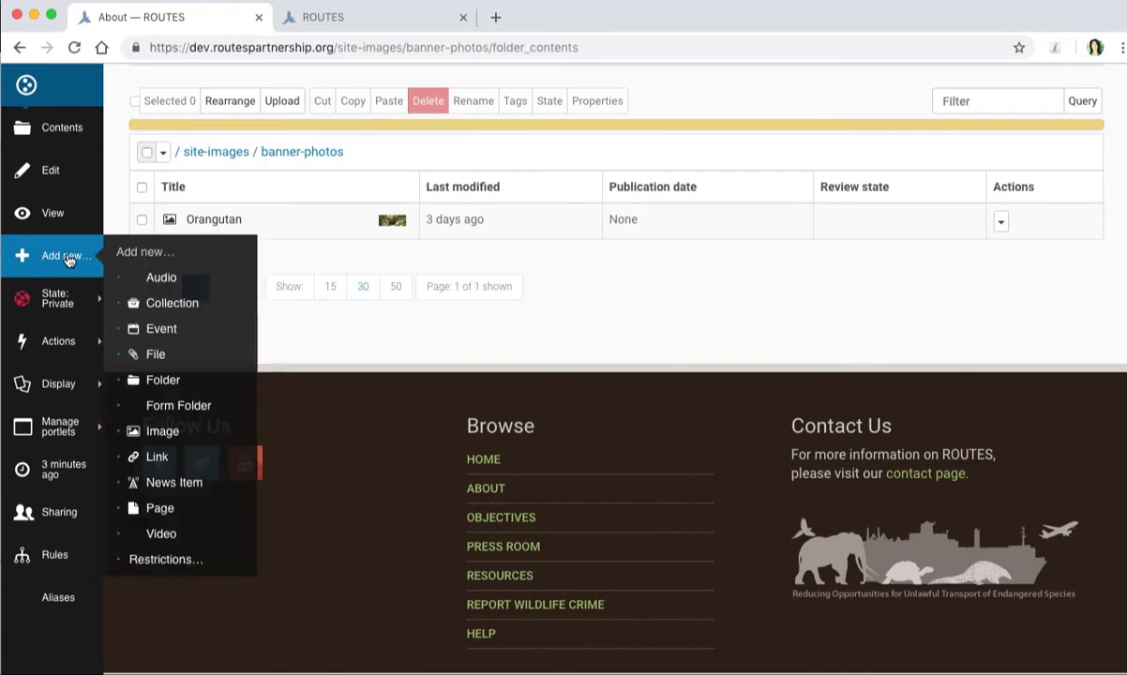
{"action": "left_click", "coordinate": [161, 432]}
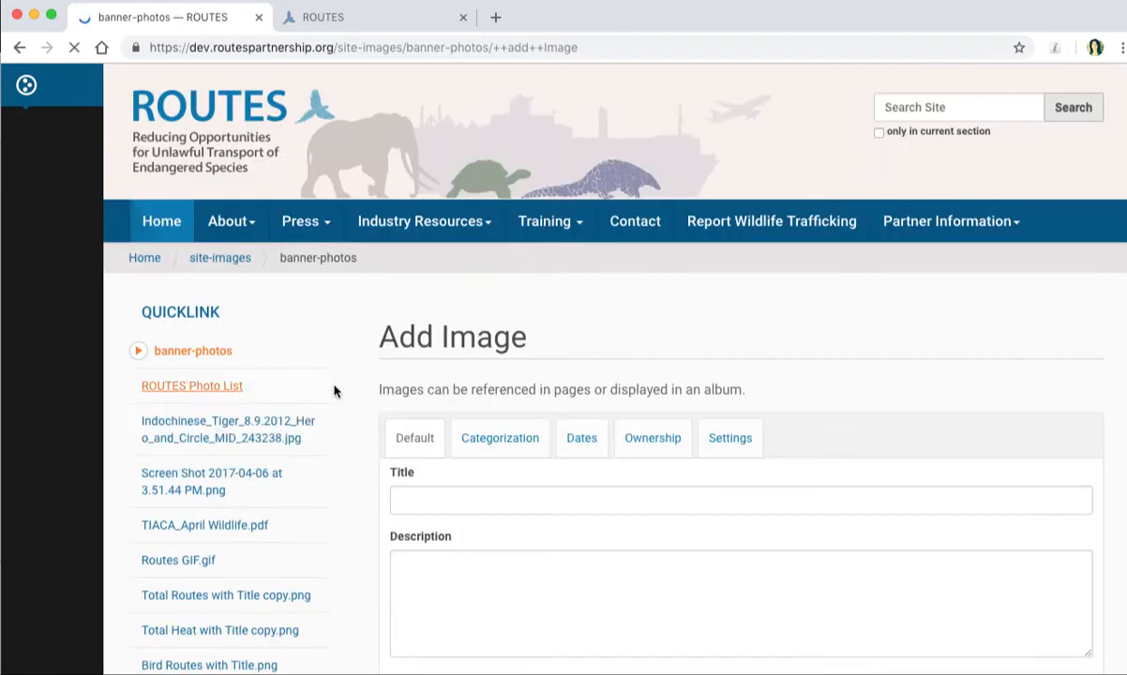
{"action": "left_click", "coordinate": [451, 498]}
{"action": "type", "text": "Ab"}
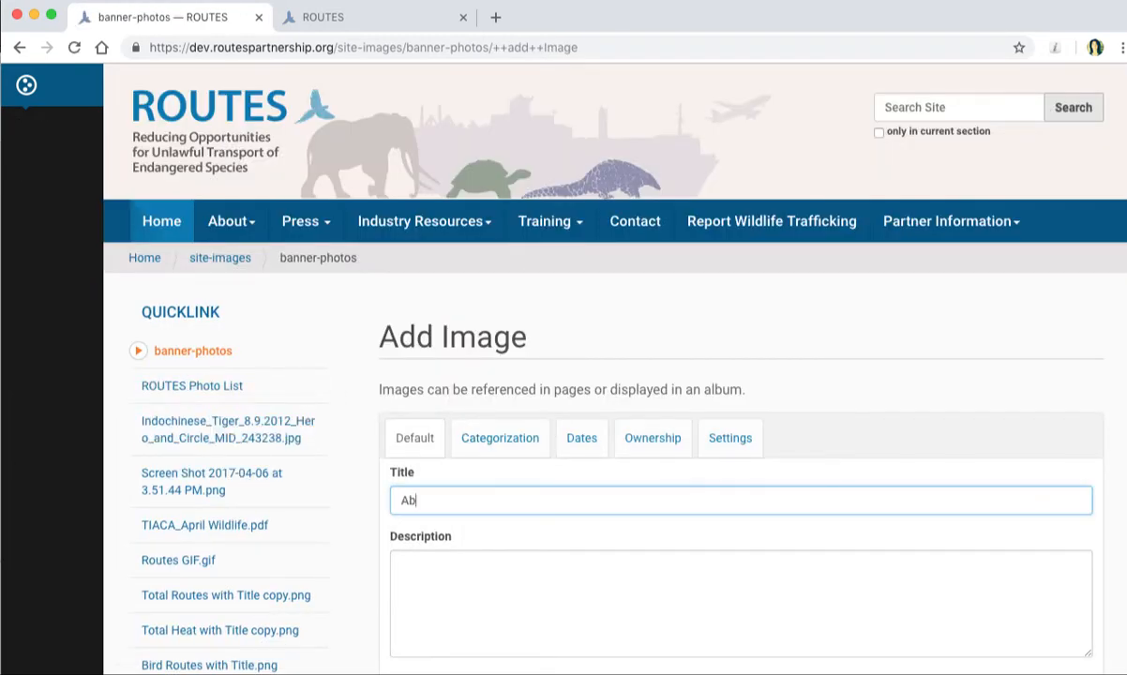
{"action": "type", "text": "out Banner image"}
{"action": "scroll", "coordinate": [435, 373], "scroll_direction": "down", "scroll_amount": 3}
{"action": "left_click", "coordinate": [435, 373]}
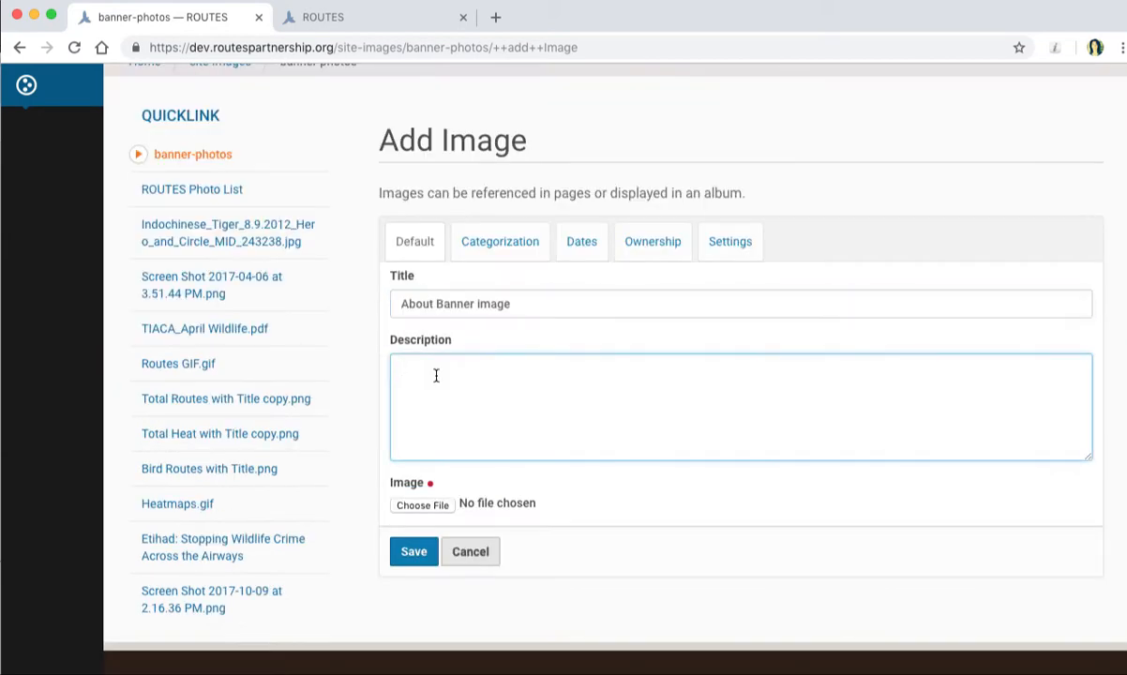
{"action": "type", "text": "Macaw photo for banner"}
- Attach macaw-banner.jpeg from the Desktop as the image file and save the new item
{"action": "left_click", "coordinate": [423, 505]}
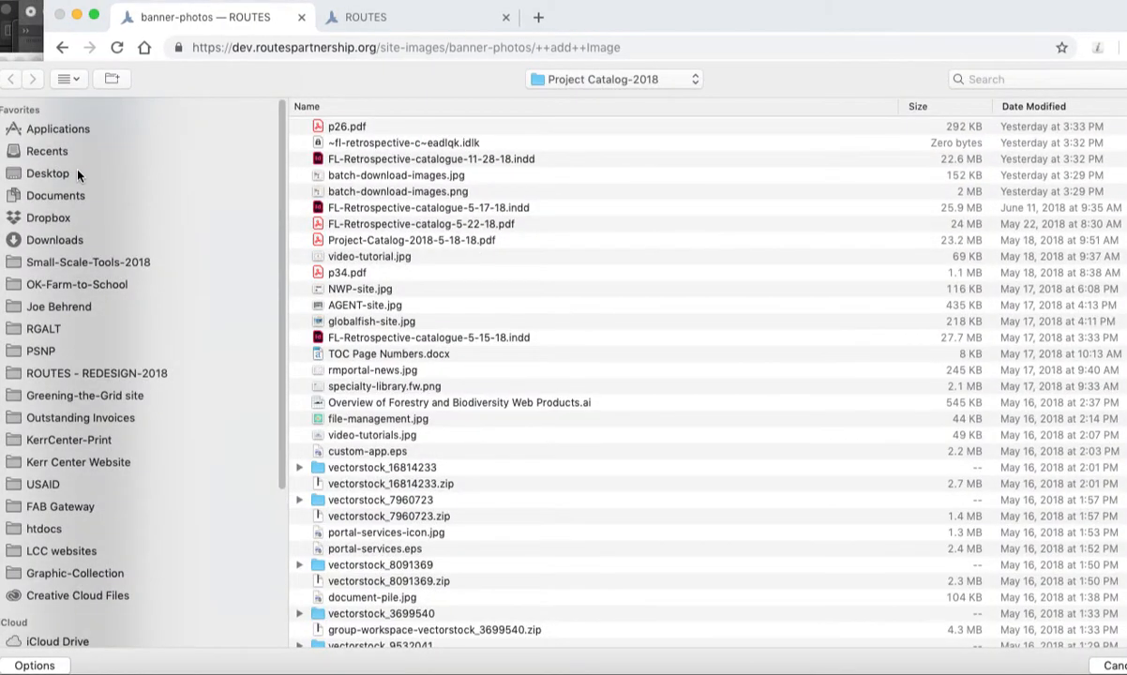
{"action": "left_click", "coordinate": [58, 178]}
{"action": "left_click", "coordinate": [383, 126]}
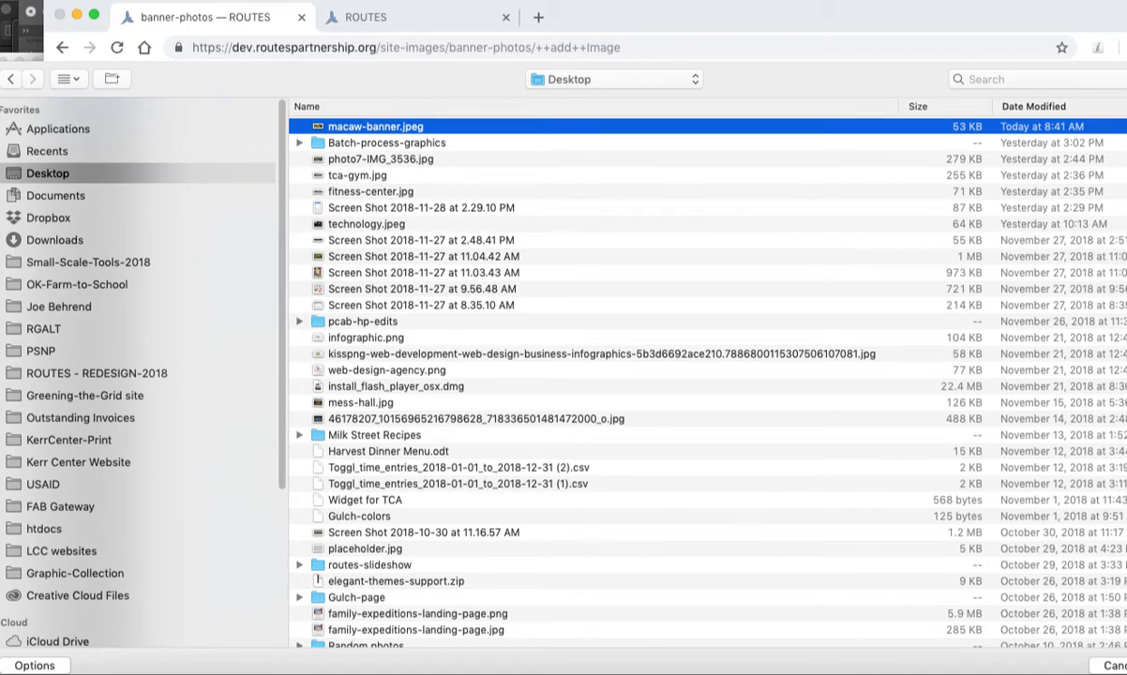
{"action": "key", "text": "Return"}
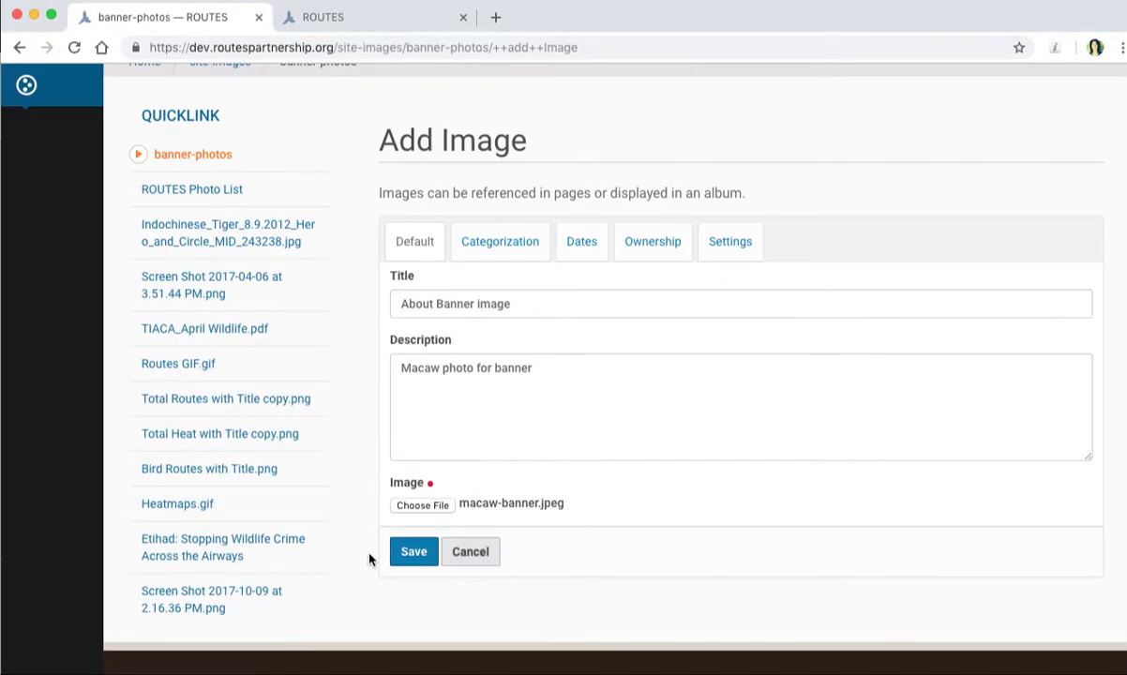
{"action": "left_click", "coordinate": [415, 554]}
{"action": "scroll", "coordinate": [417, 557], "scroll_direction": "down", "scroll_amount": 3}
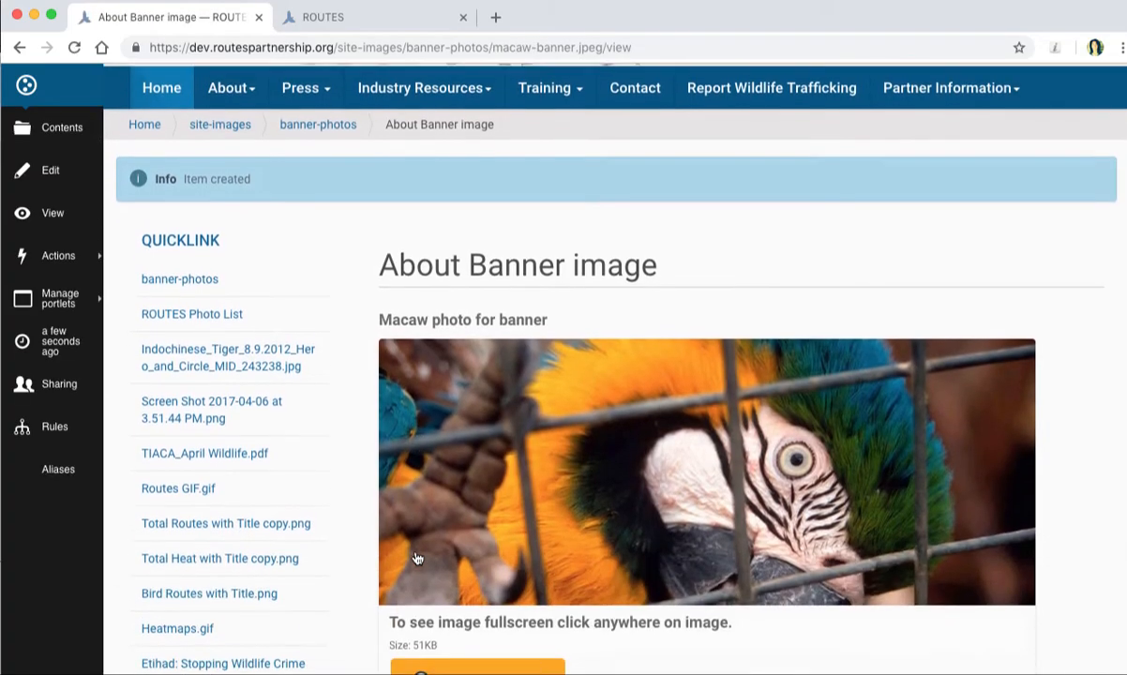
{"action": "scroll", "coordinate": [417, 558], "scroll_direction": "down", "scroll_amount": 2}
- Go to the About page and open portlet management for its header area spanning columns one and two plus the content
{"action": "left_click", "coordinate": [217, 207]}
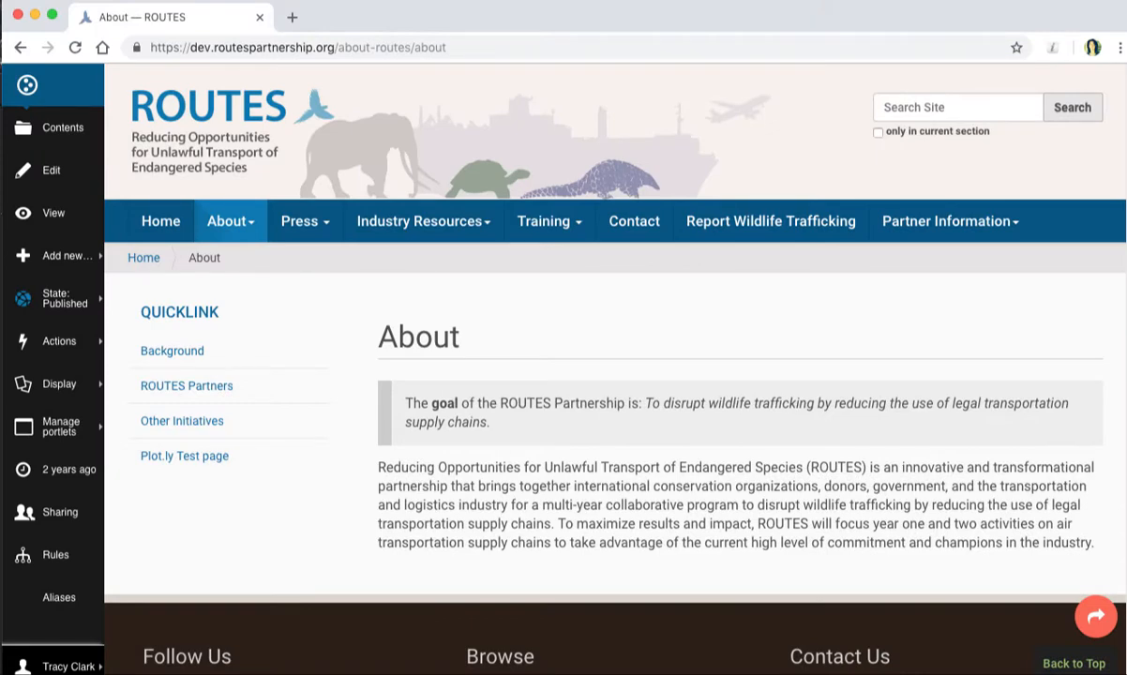
{"action": "left_click", "coordinate": [43, 424]}
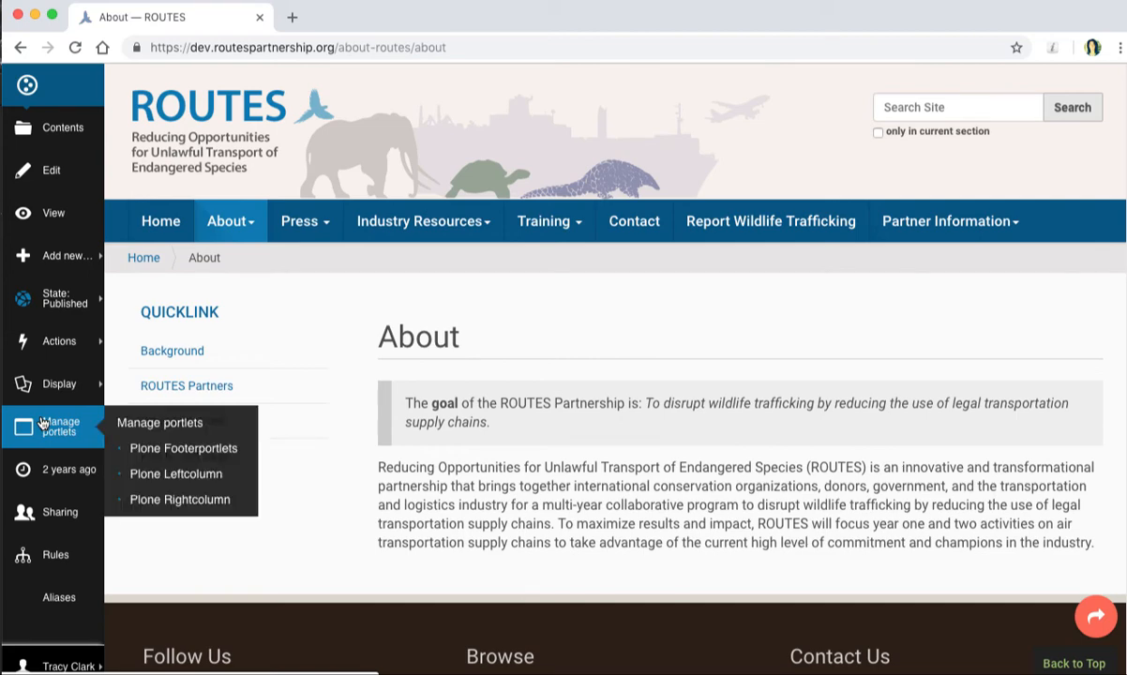
{"action": "left_click", "coordinate": [153, 424]}
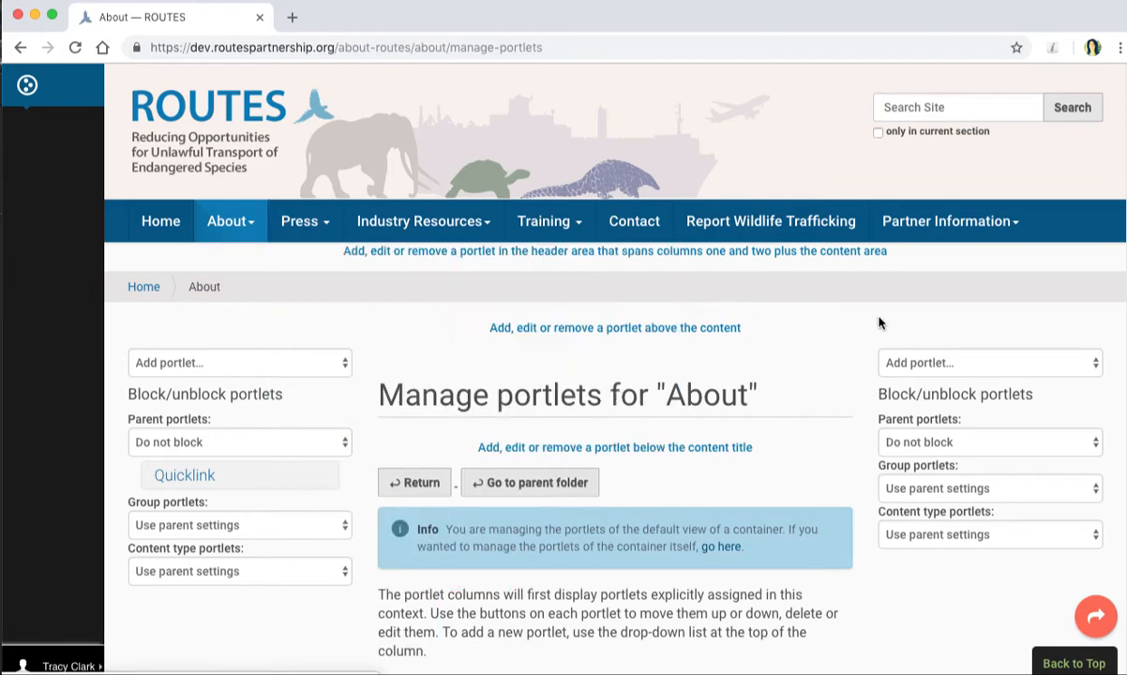
{"action": "left_click", "coordinate": [816, 255]}
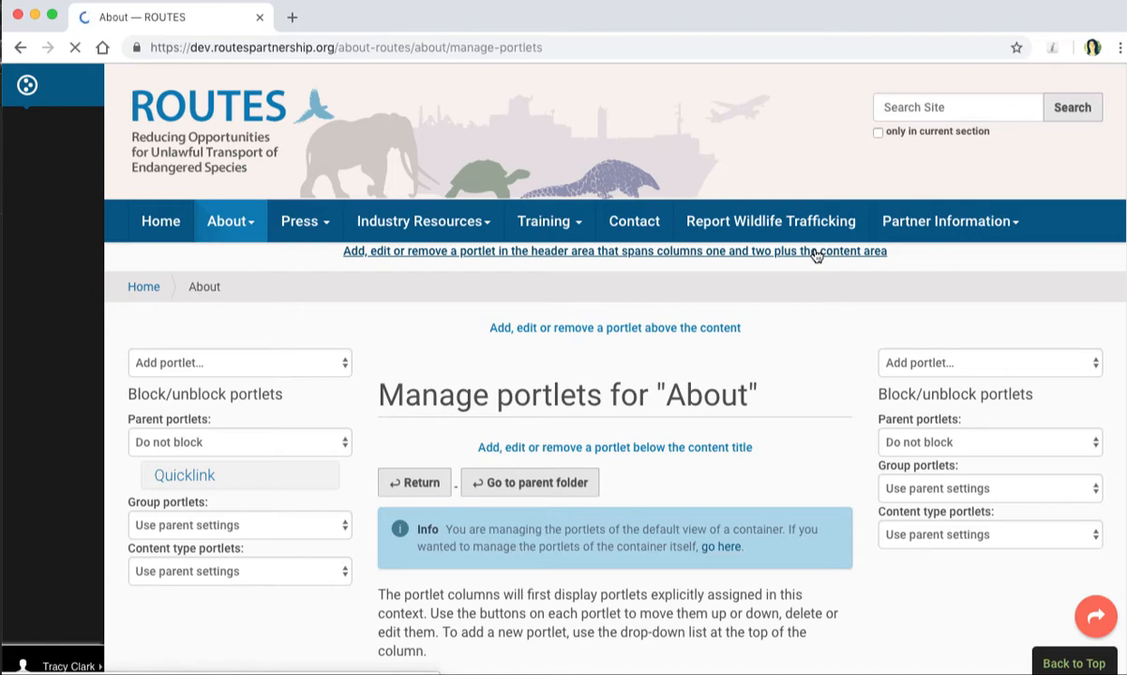
{"action": "scroll", "coordinate": [722, 464], "scroll_direction": "down", "scroll_amount": 1}
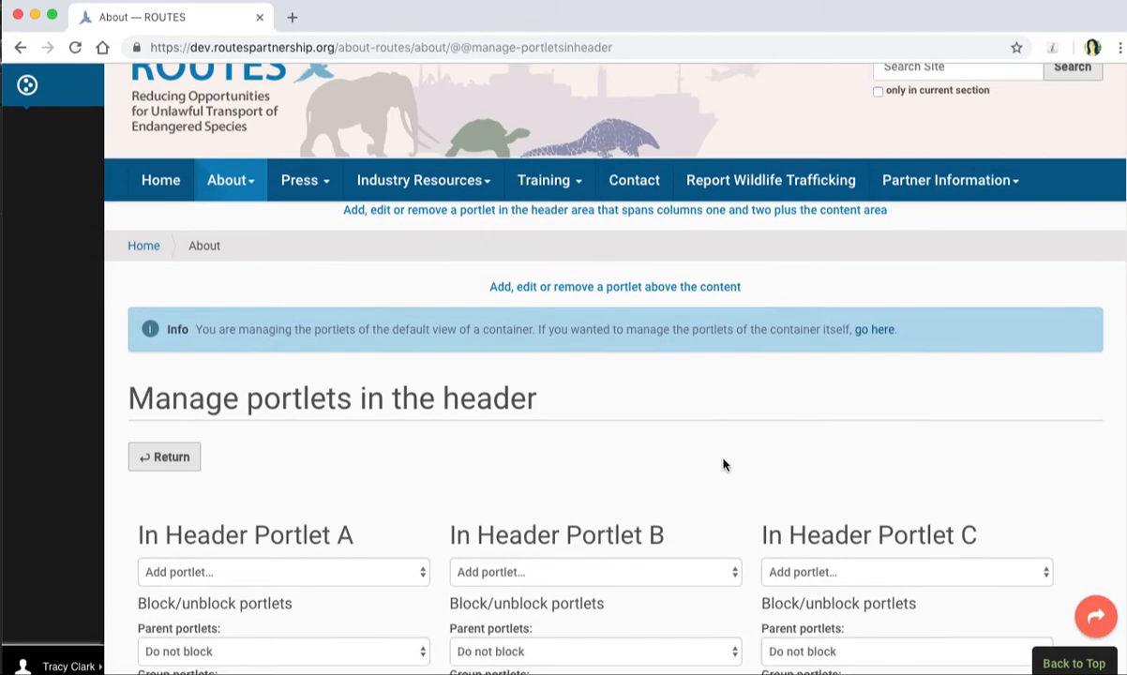
{"action": "scroll", "coordinate": [723, 464], "scroll_direction": "down", "scroll_amount": 3}
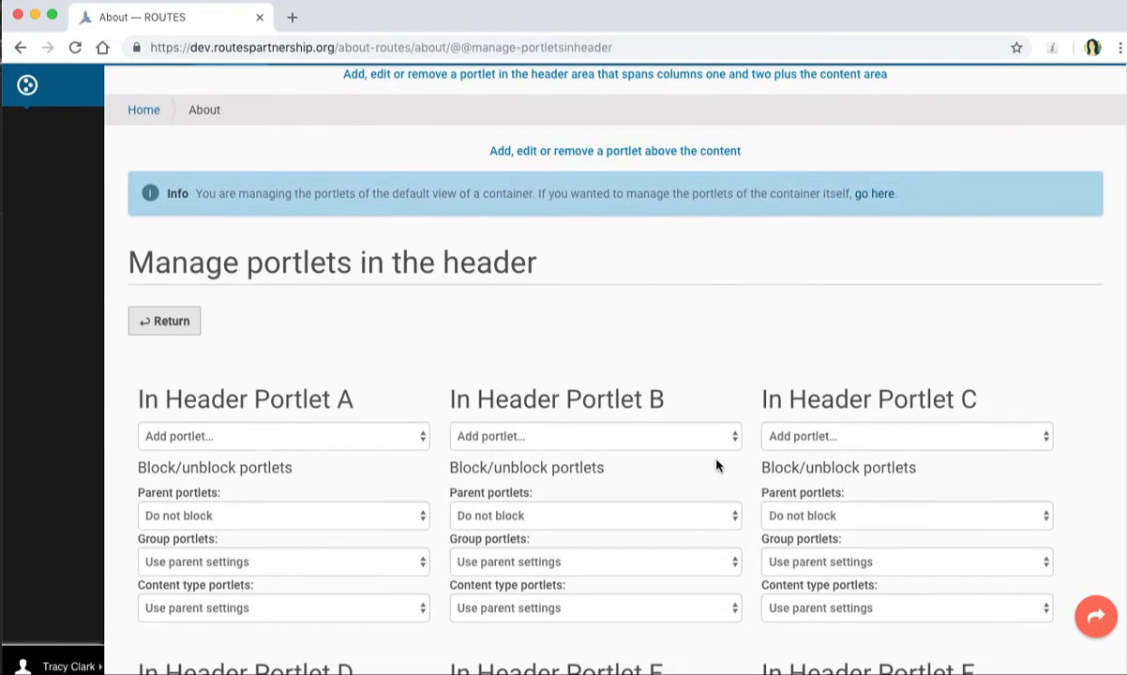
- Add a static text portlet to In Header Portlet A with the portlet header "About banner portlet"
{"action": "left_click", "coordinate": [396, 436]}
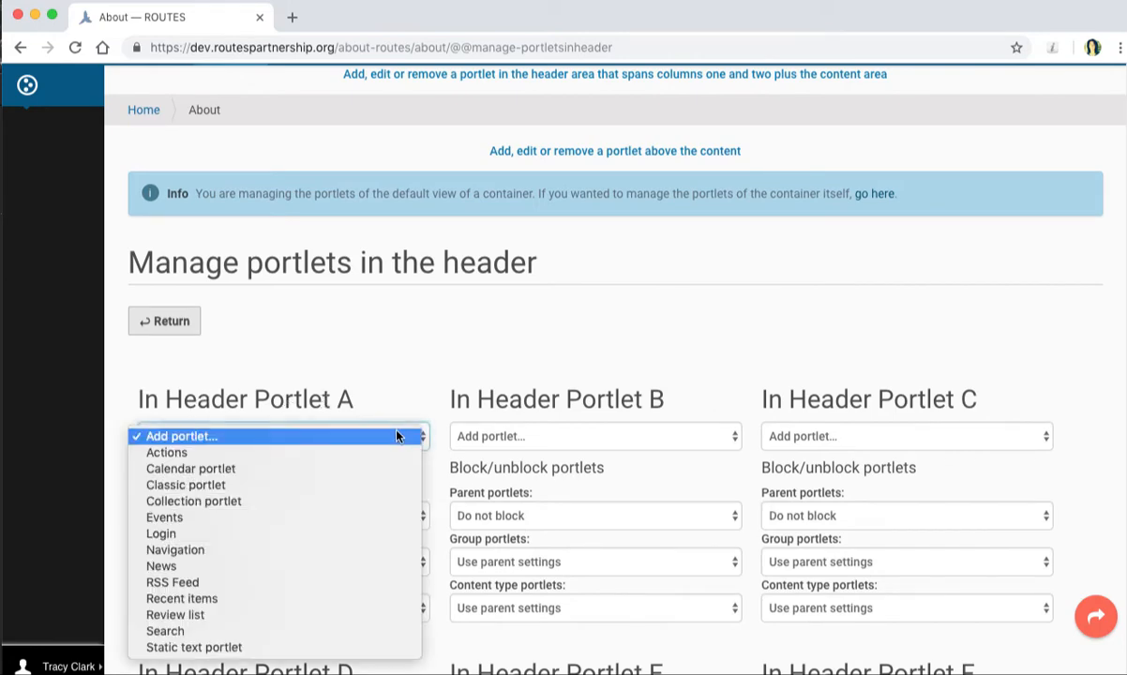
{"action": "left_click", "coordinate": [190, 647]}
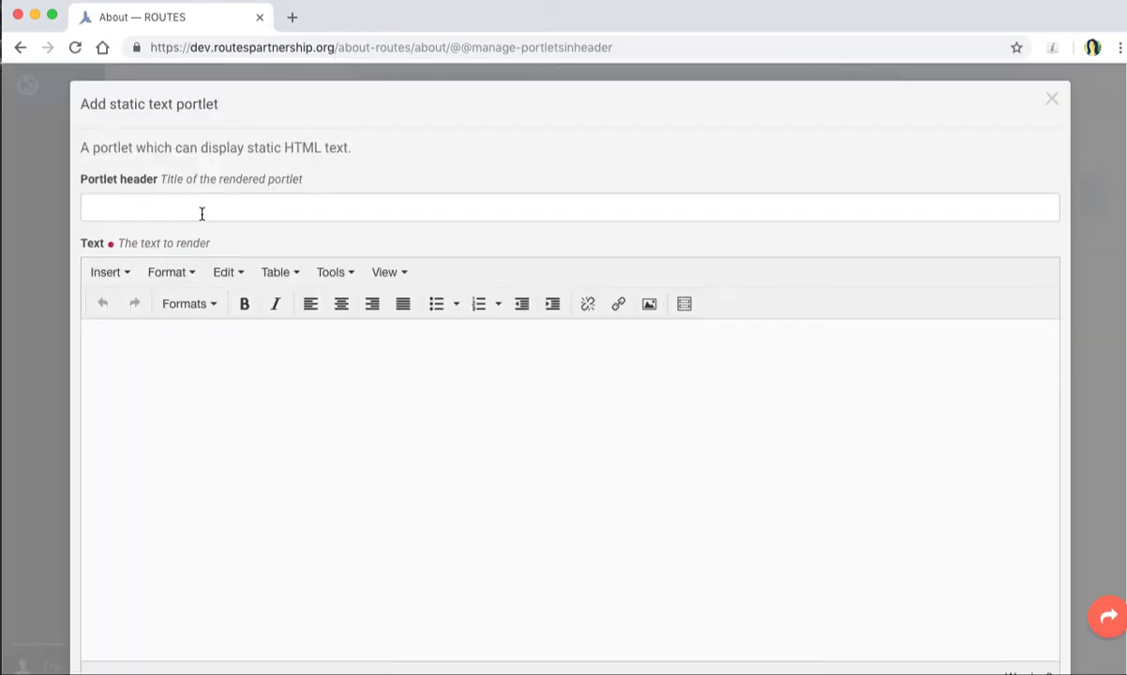
{"action": "left_click", "coordinate": [208, 207]}
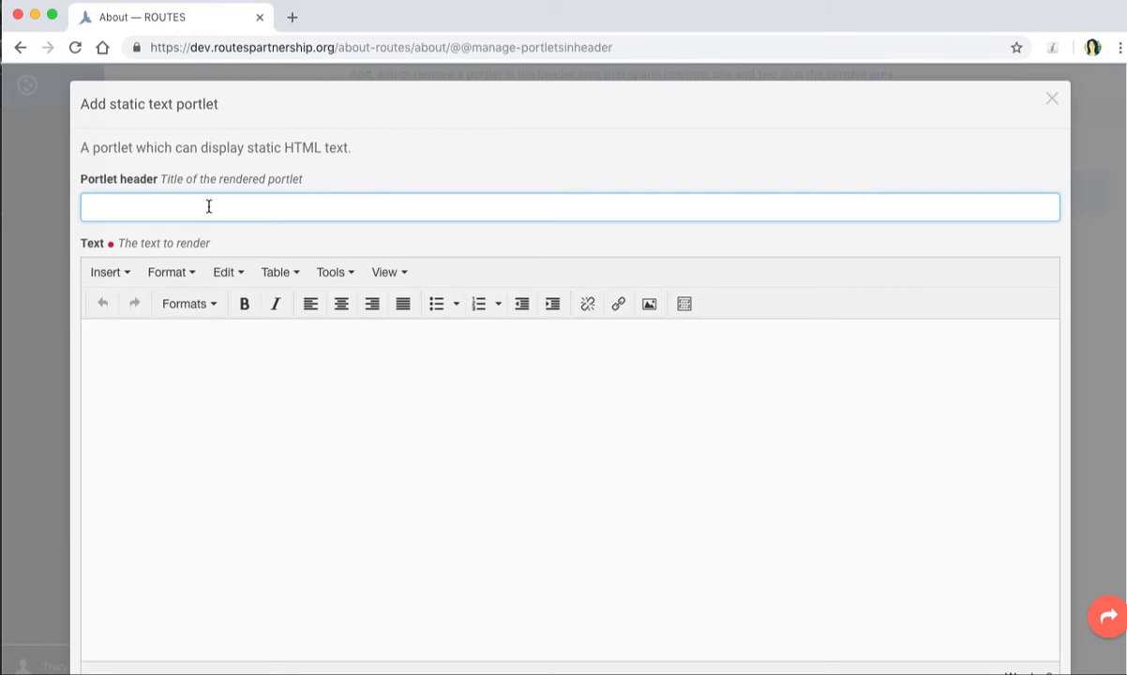
{"action": "type", "text": "About banner portlet"}
- Insert the Banner template into the portlet text and delete its placeholder cargo photo
{"action": "left_click", "coordinate": [685, 303]}
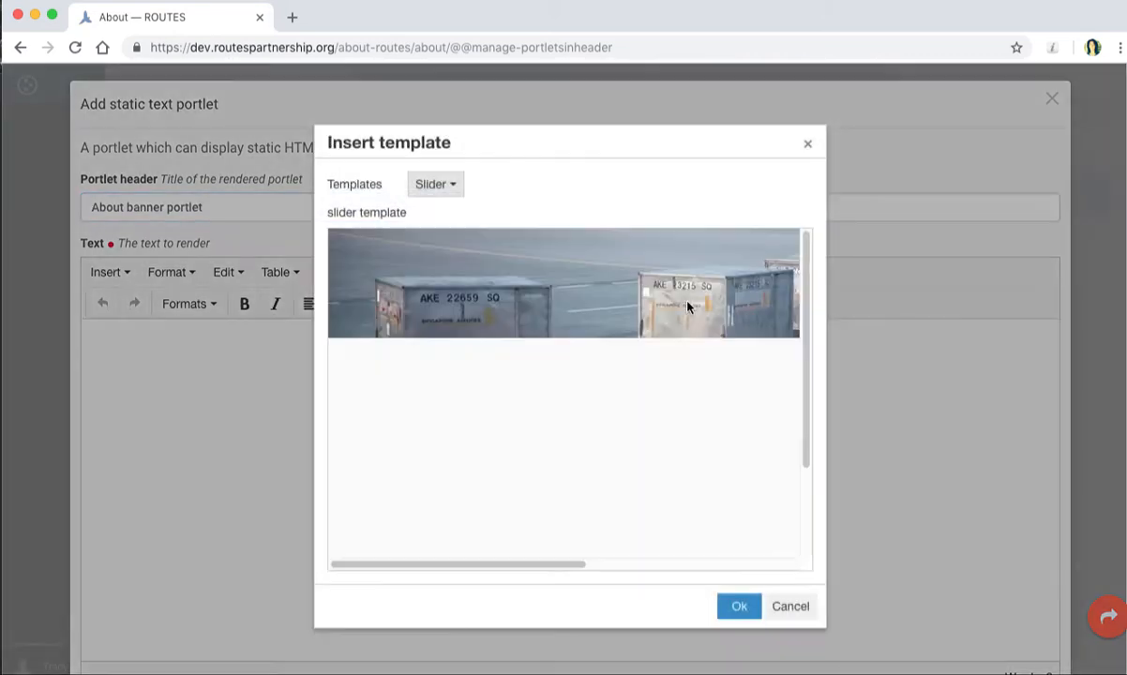
{"action": "left_click", "coordinate": [431, 186]}
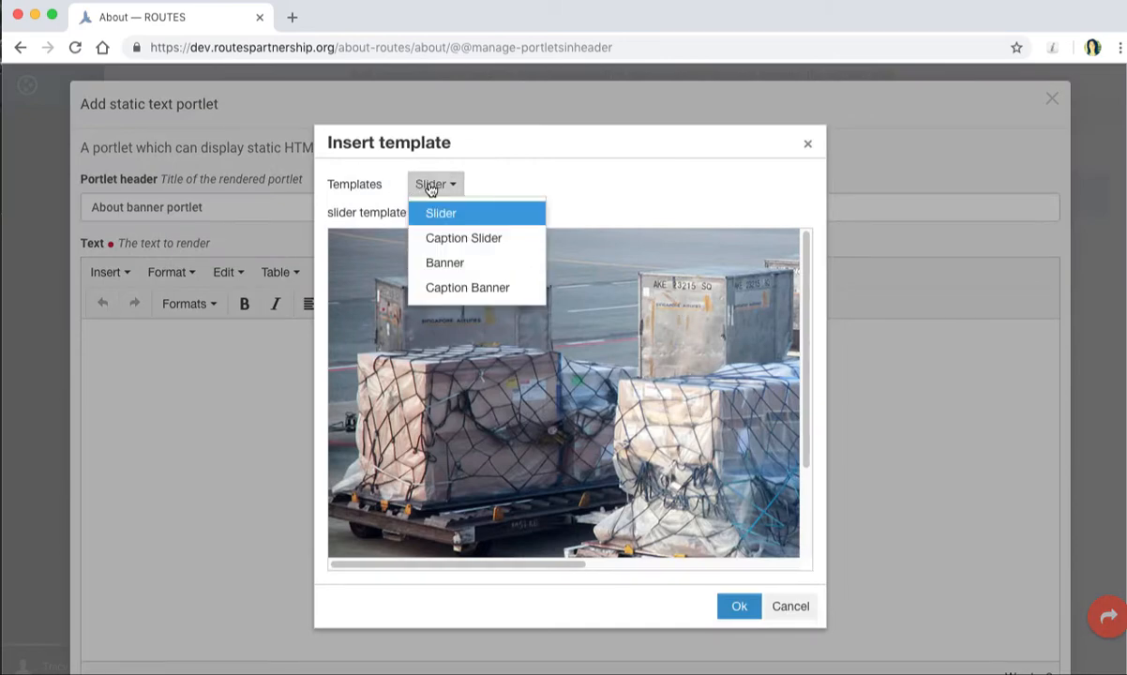
{"action": "left_click", "coordinate": [442, 261]}
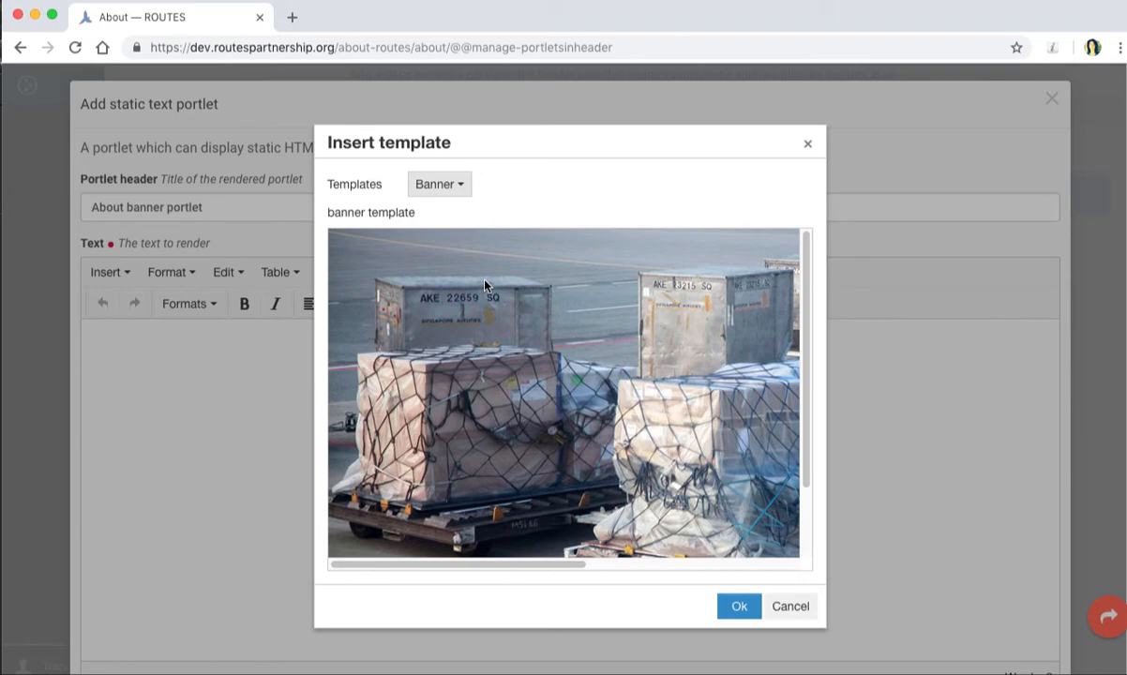
{"action": "left_click", "coordinate": [748, 609]}
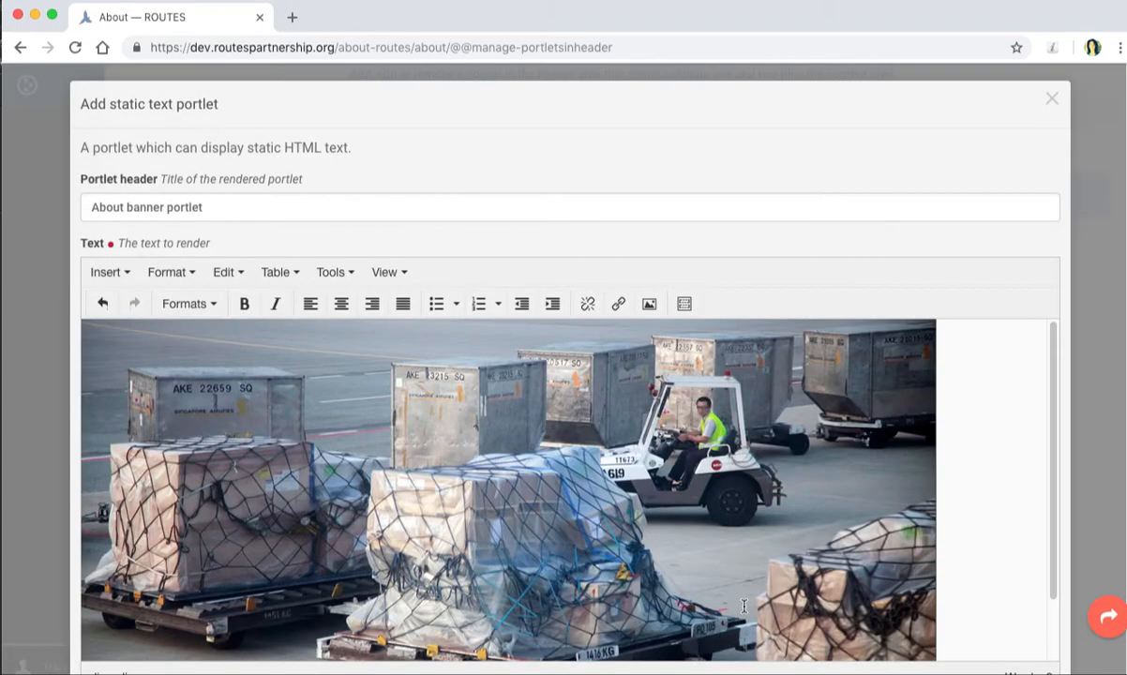
{"action": "left_click", "coordinate": [545, 497]}
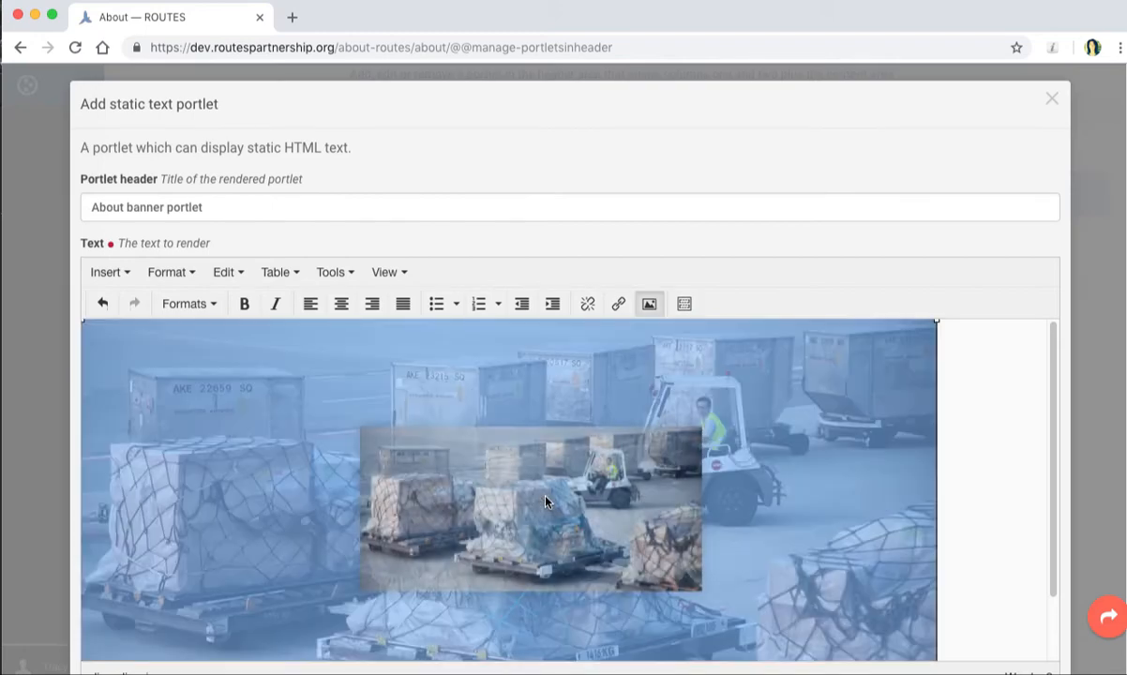
{"action": "key", "text": "BackSpace"}
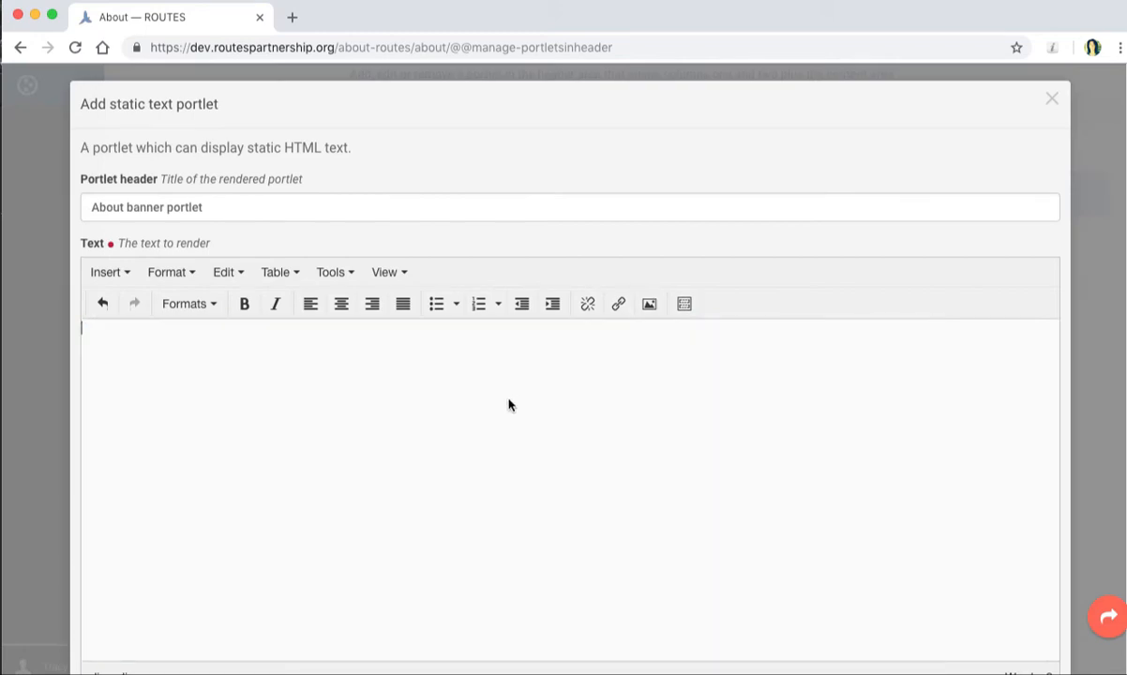
- Start inserting an internal image in the portlet text, searching for "banner" and choosing About Banner image from the banner-photos folder
{"action": "left_click", "coordinate": [650, 306]}
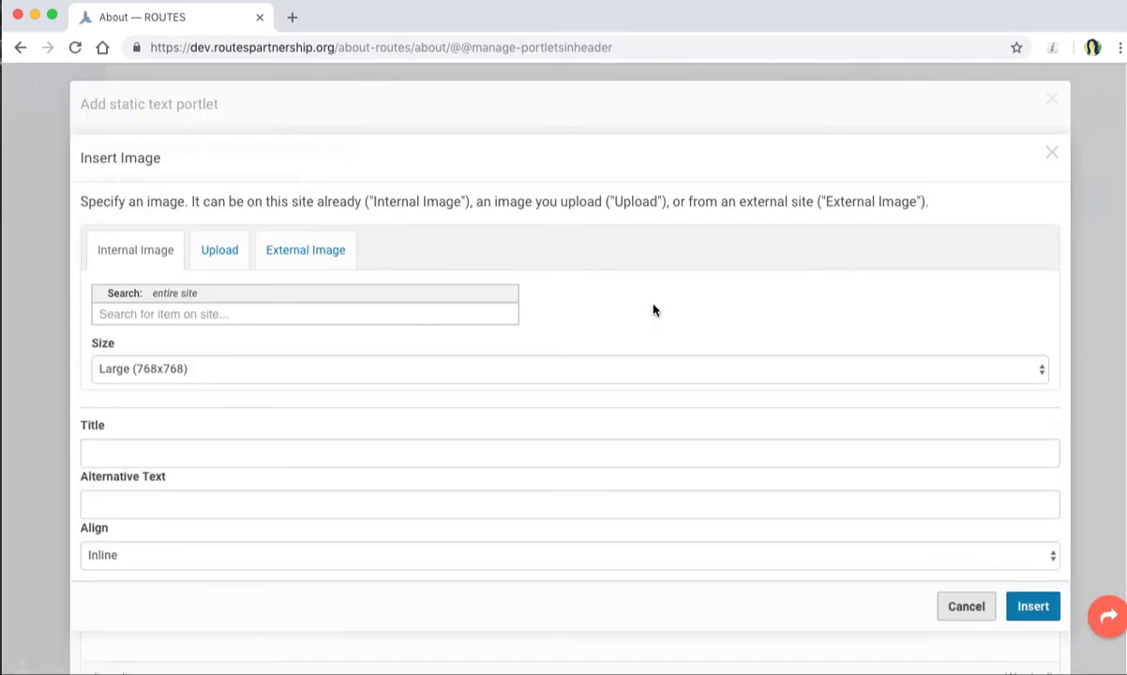
{"action": "left_click", "coordinate": [251, 318]}
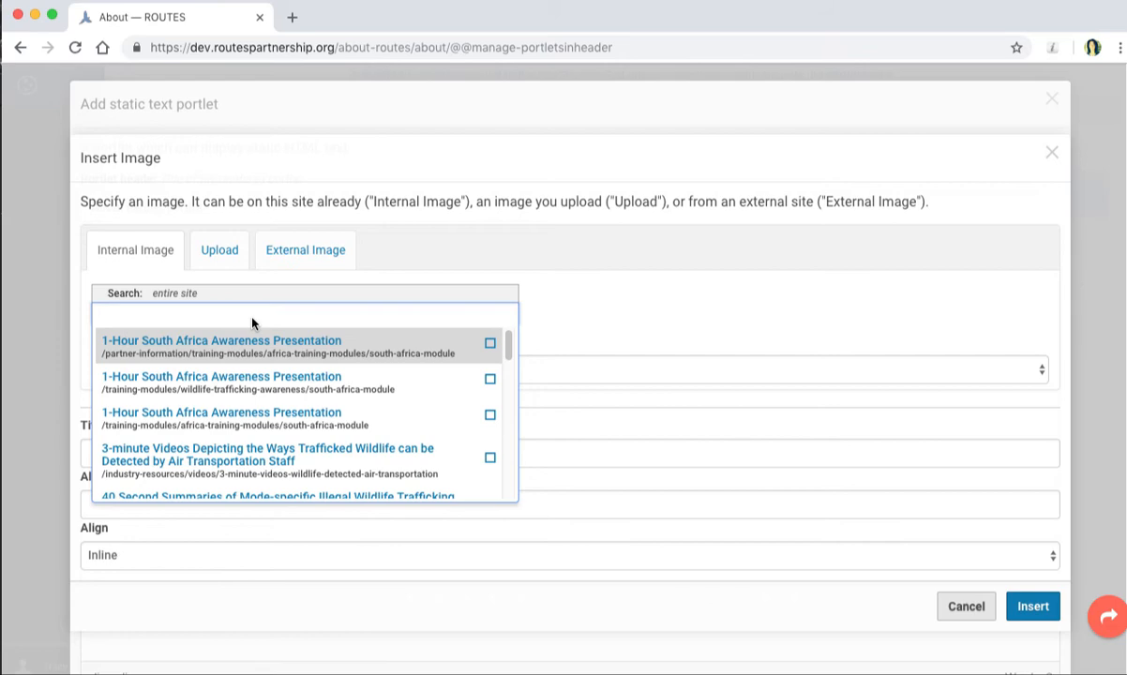
{"action": "type", "text": "banner"}
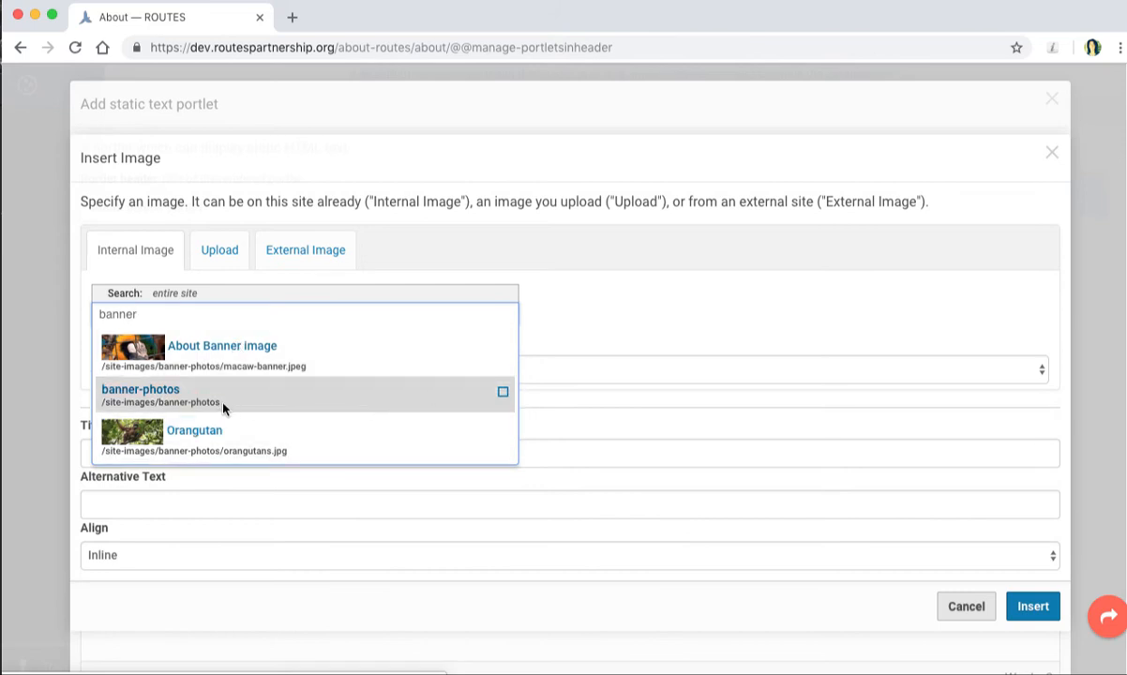
{"action": "left_click", "coordinate": [502, 392]}
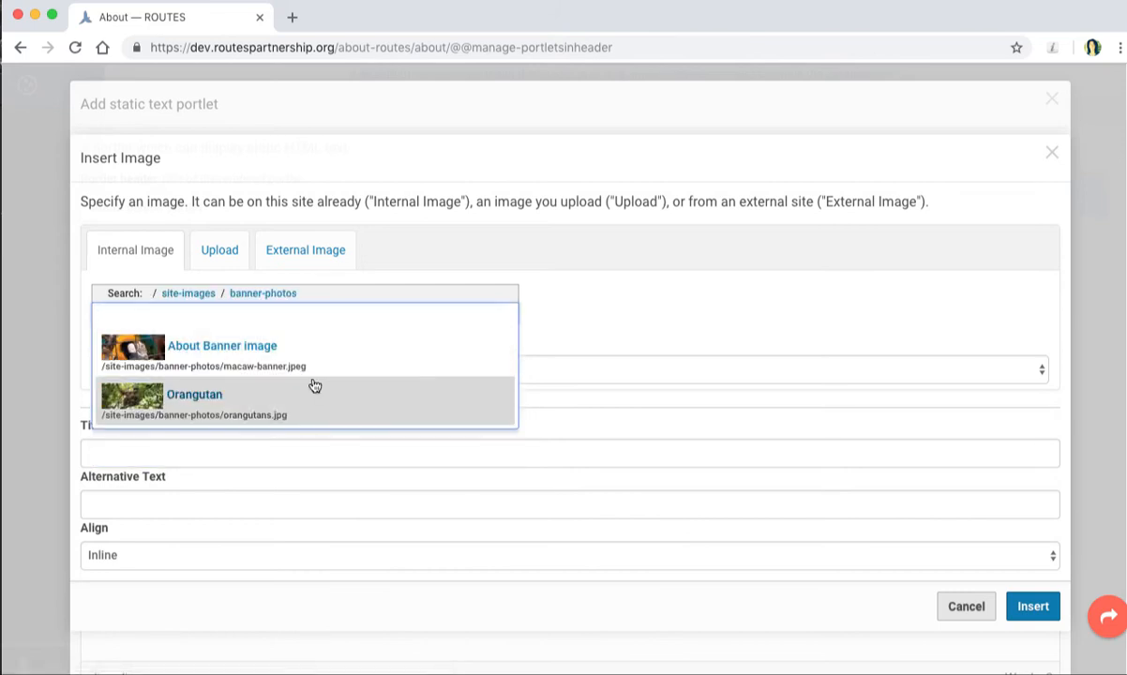
{"action": "left_click", "coordinate": [234, 347]}
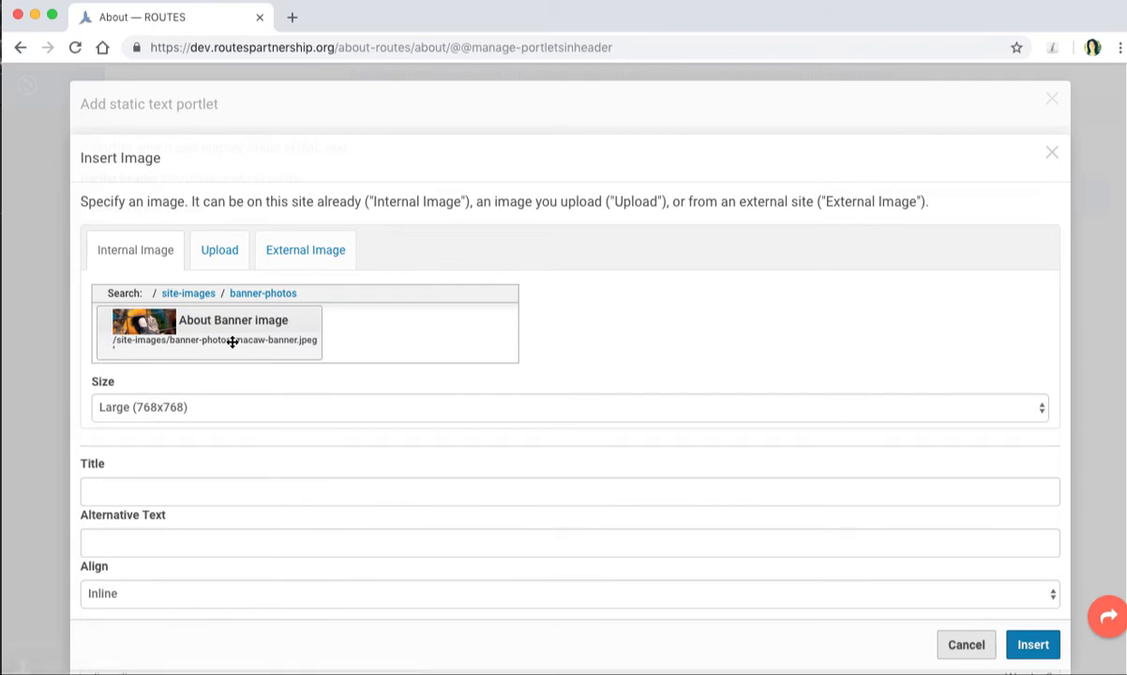
- Set the image size to Original and insert the banner image into the portlet text
{"action": "left_click", "coordinate": [378, 411]}
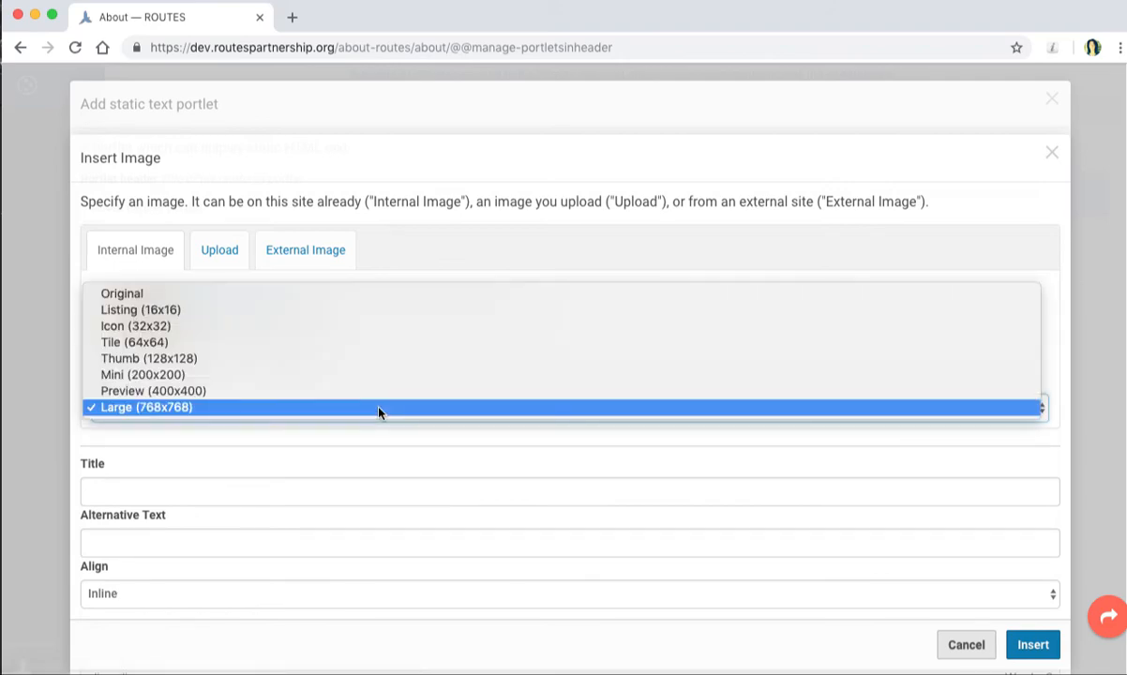
{"action": "left_click", "coordinate": [142, 295]}
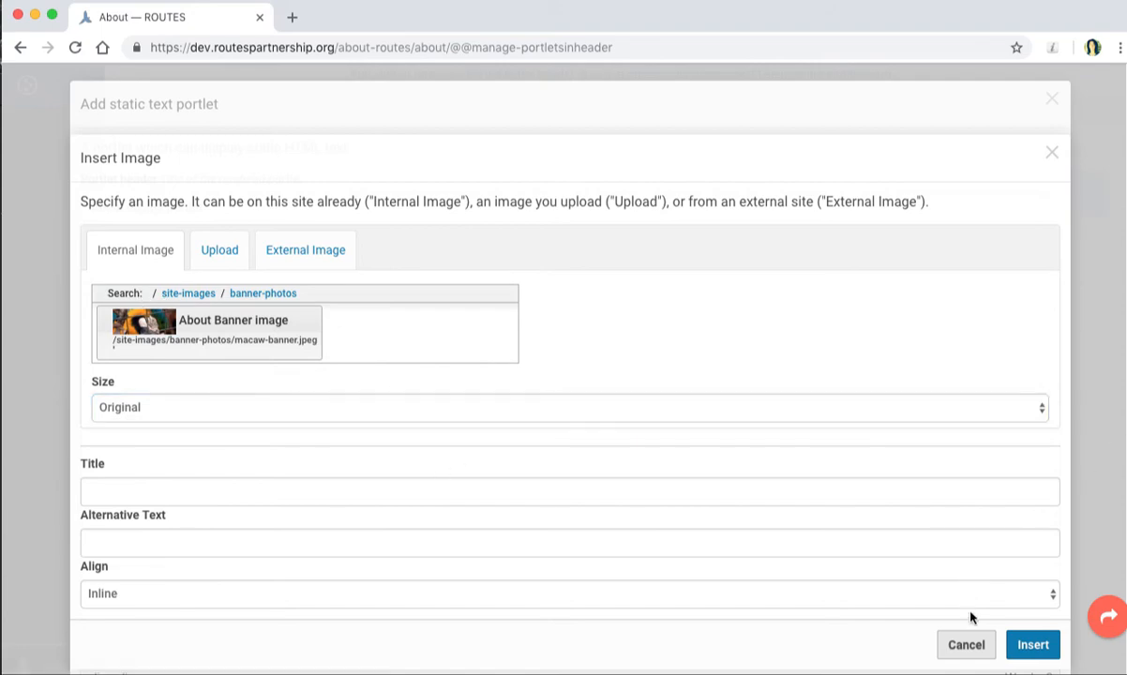
{"action": "left_click", "coordinate": [1033, 648]}
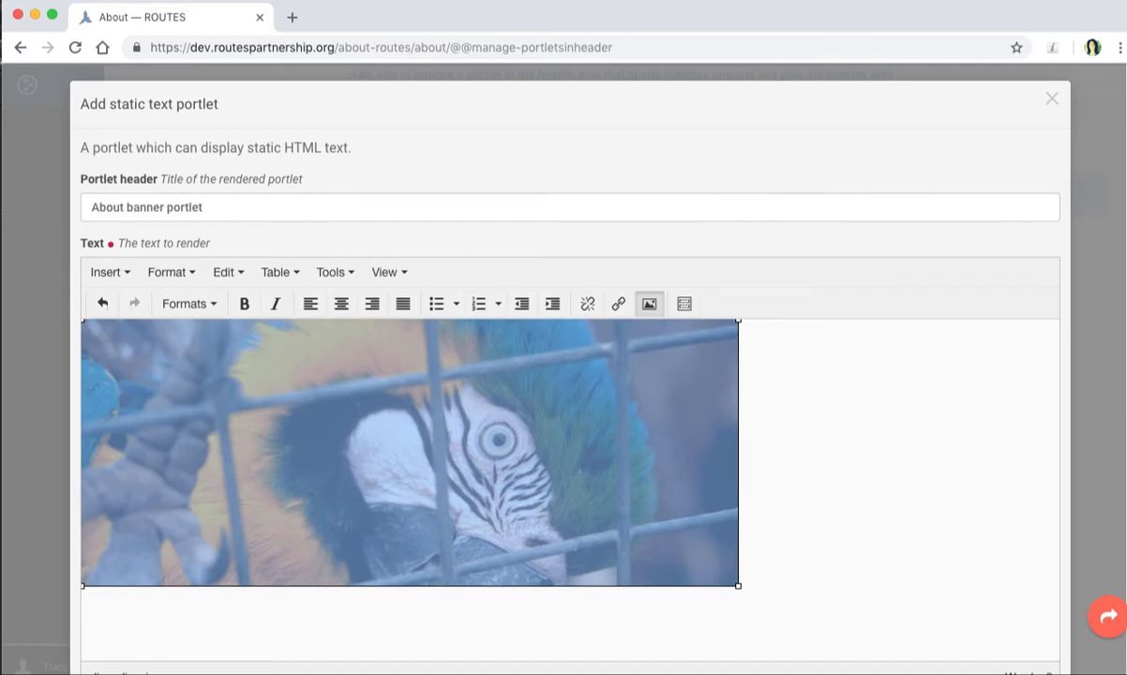
- Save the static text portlet with its border omitted and return to the About page
{"action": "scroll", "coordinate": [562, 375], "scroll_direction": "down", "scroll_amount": 5}
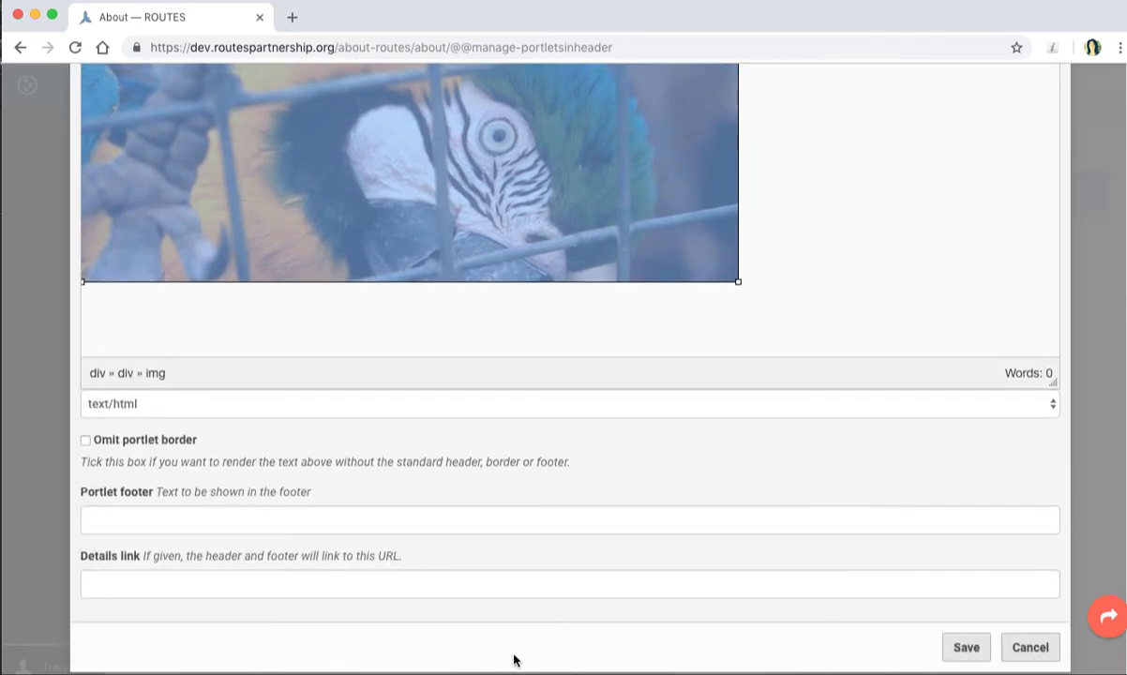
{"action": "left_click", "coordinate": [85, 440]}
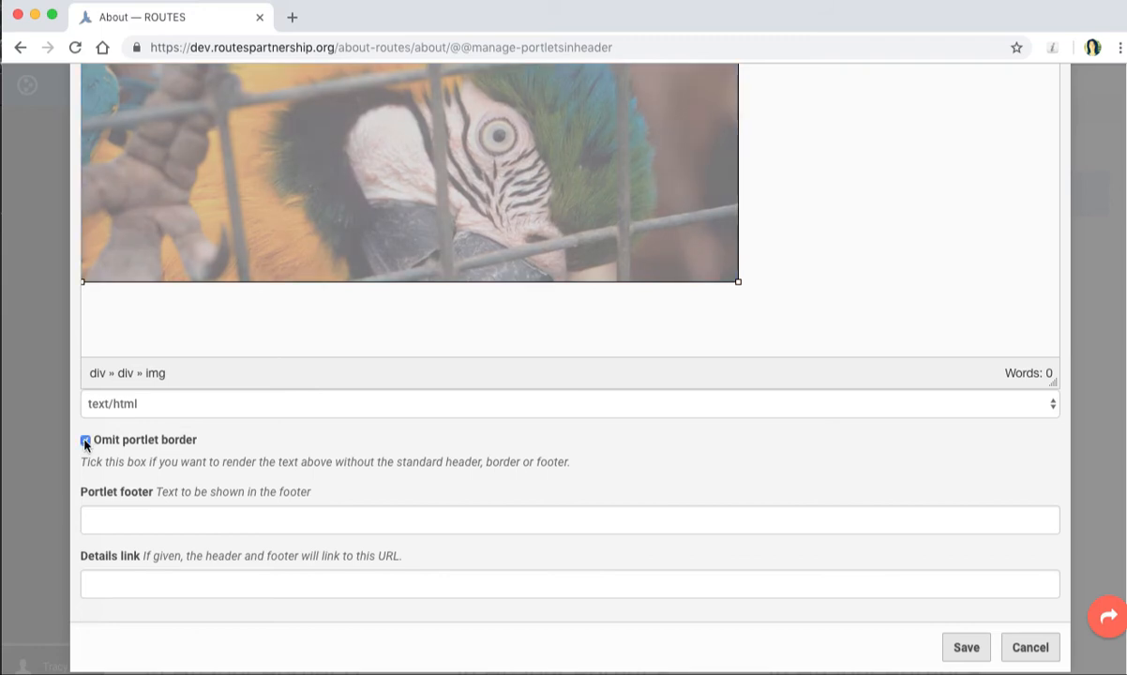
{"action": "left_click", "coordinate": [974, 650]}
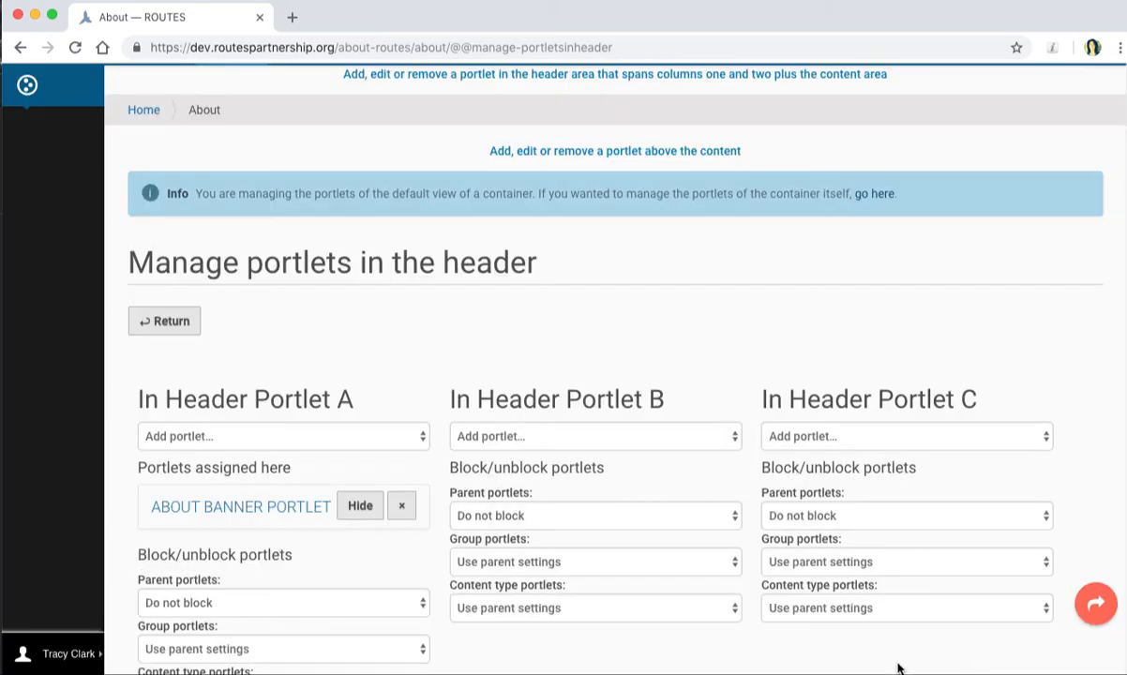
{"action": "left_click", "coordinate": [168, 322]}
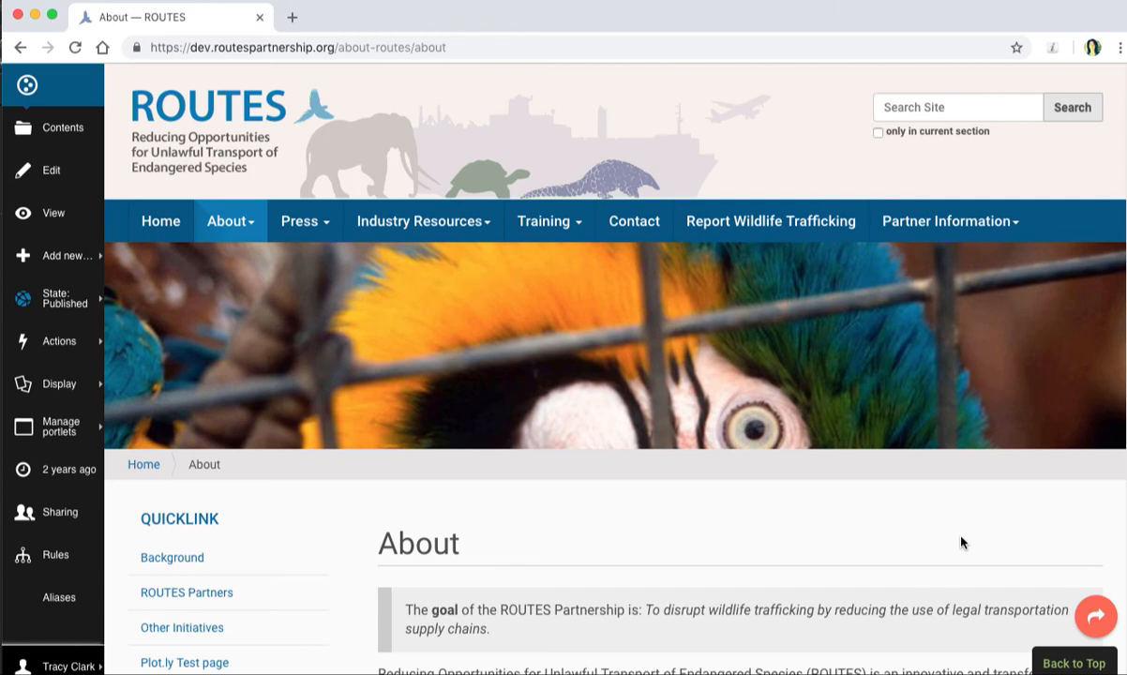
- Reopen the About banner portlet for editing from the About page's header portlet management and select its macaw image
{"action": "scroll", "coordinate": [703, 510], "scroll_direction": "down", "scroll_amount": 5}
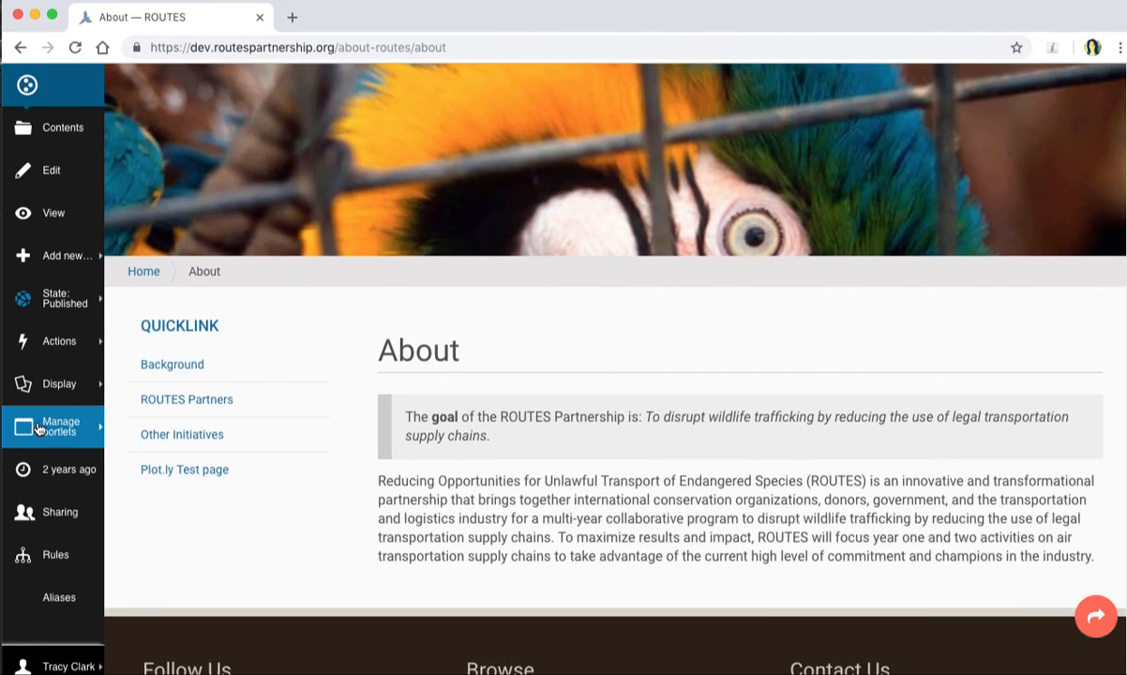
{"action": "left_click", "coordinate": [42, 428]}
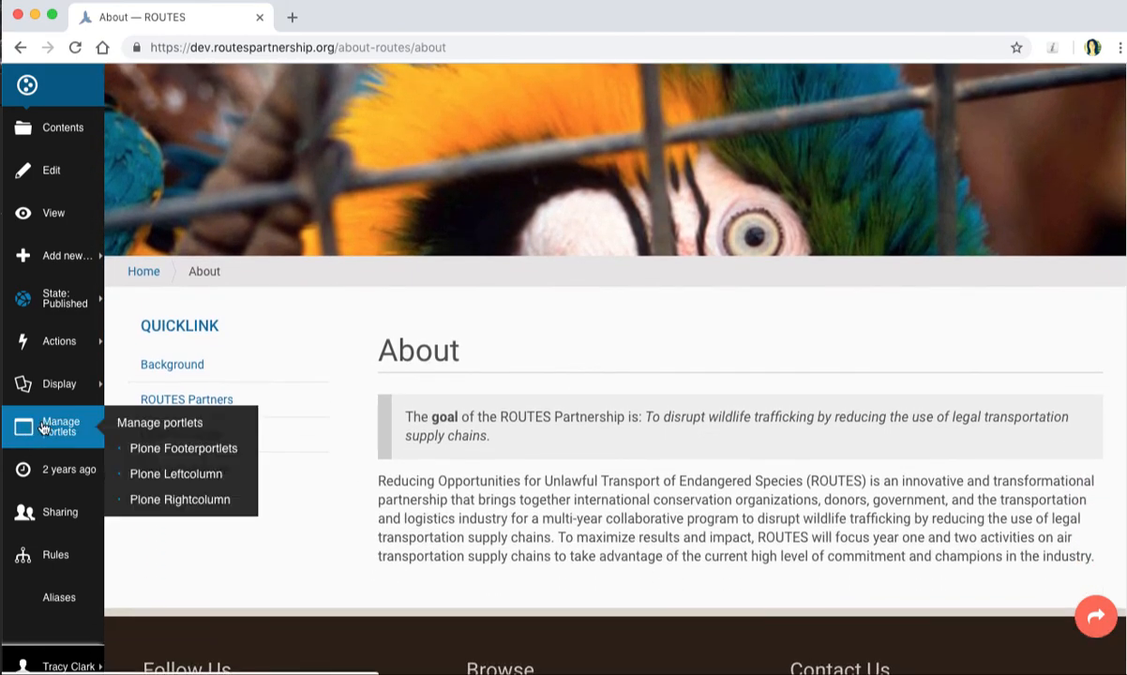
{"action": "left_click", "coordinate": [150, 422]}
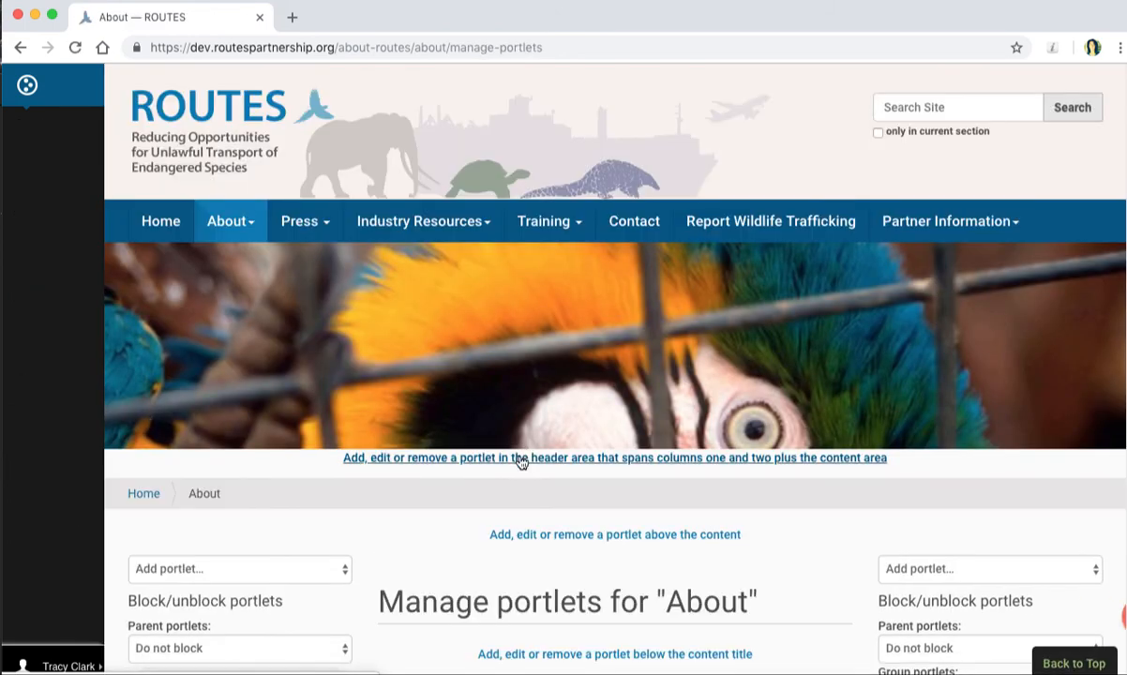
{"action": "left_click", "coordinate": [521, 459]}
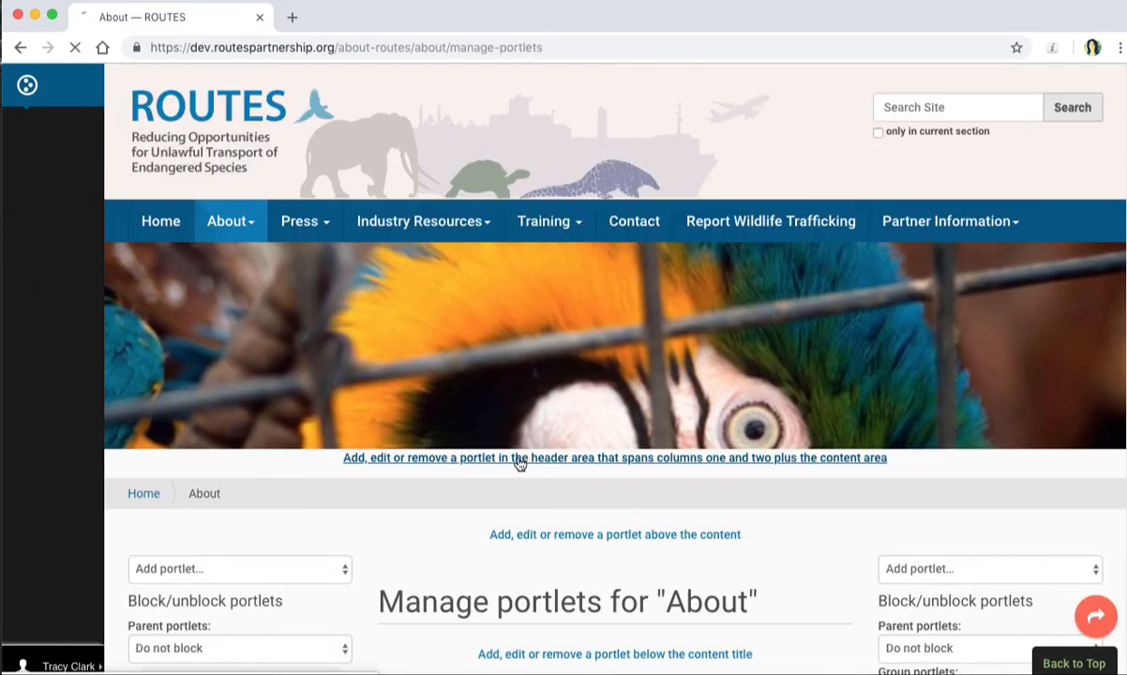
{"action": "scroll", "coordinate": [520, 474], "scroll_direction": "down", "scroll_amount": 5}
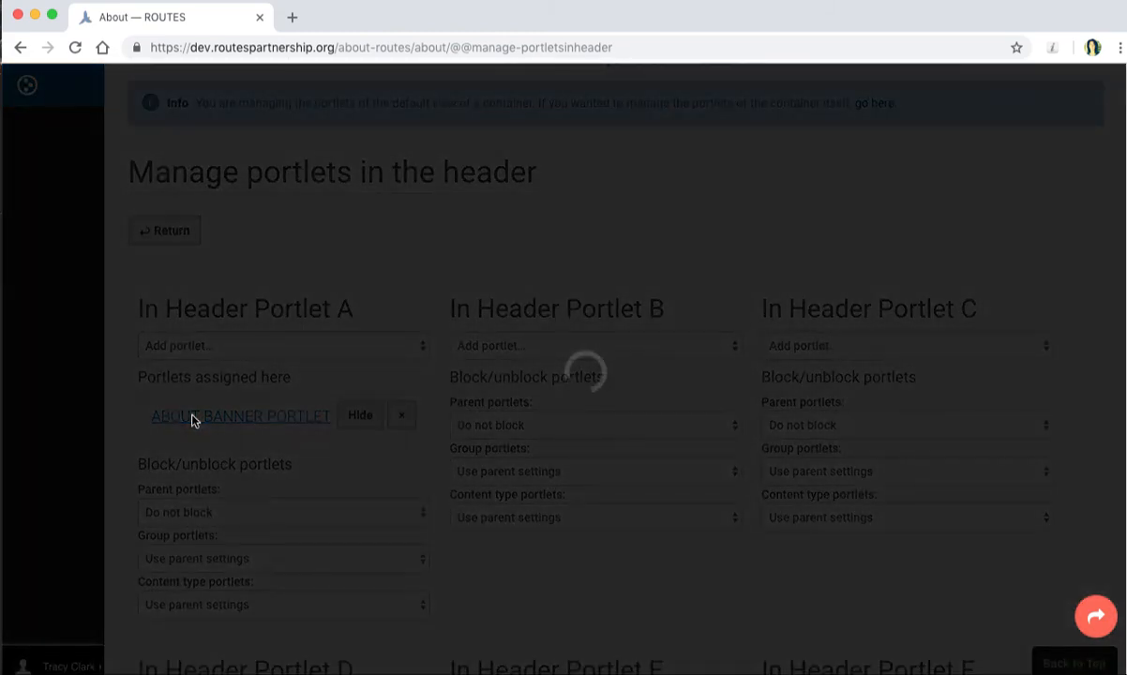
{"action": "scroll", "coordinate": [1001, 482], "scroll_direction": "down", "scroll_amount": 2}
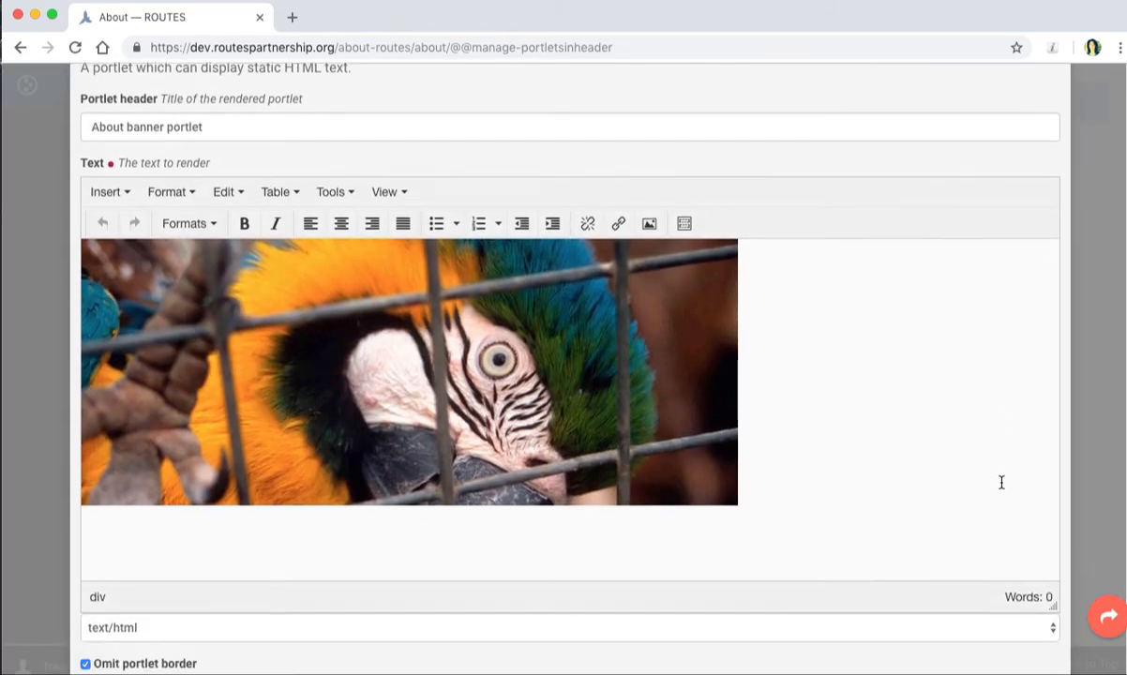
{"action": "left_click", "coordinate": [560, 378]}
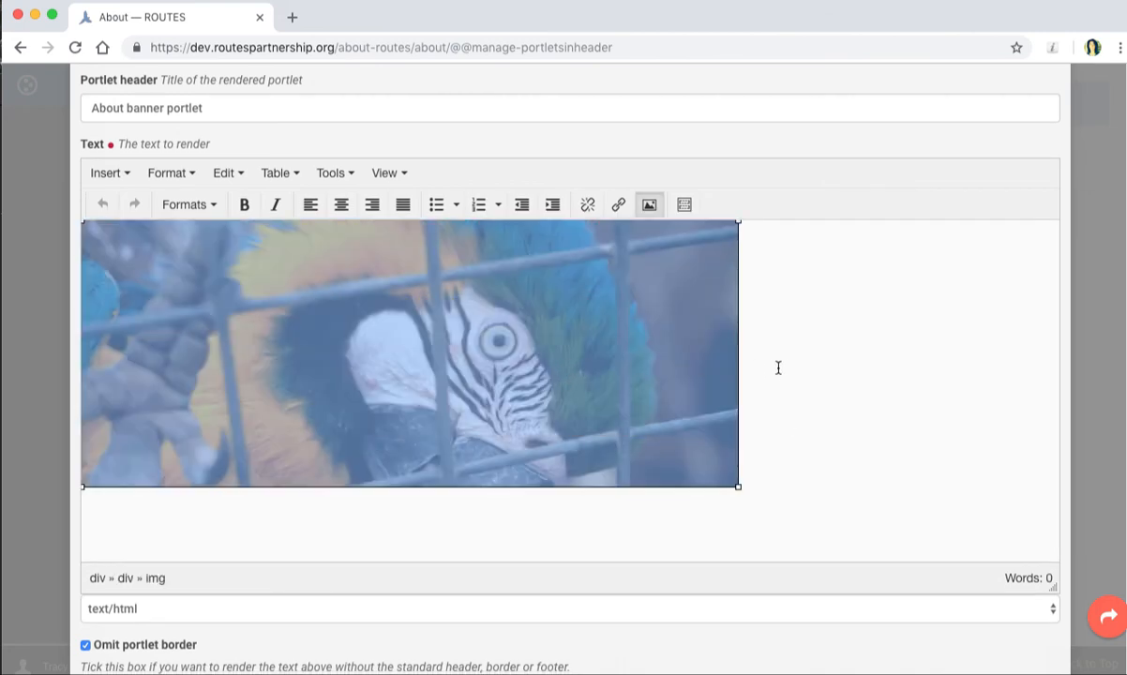